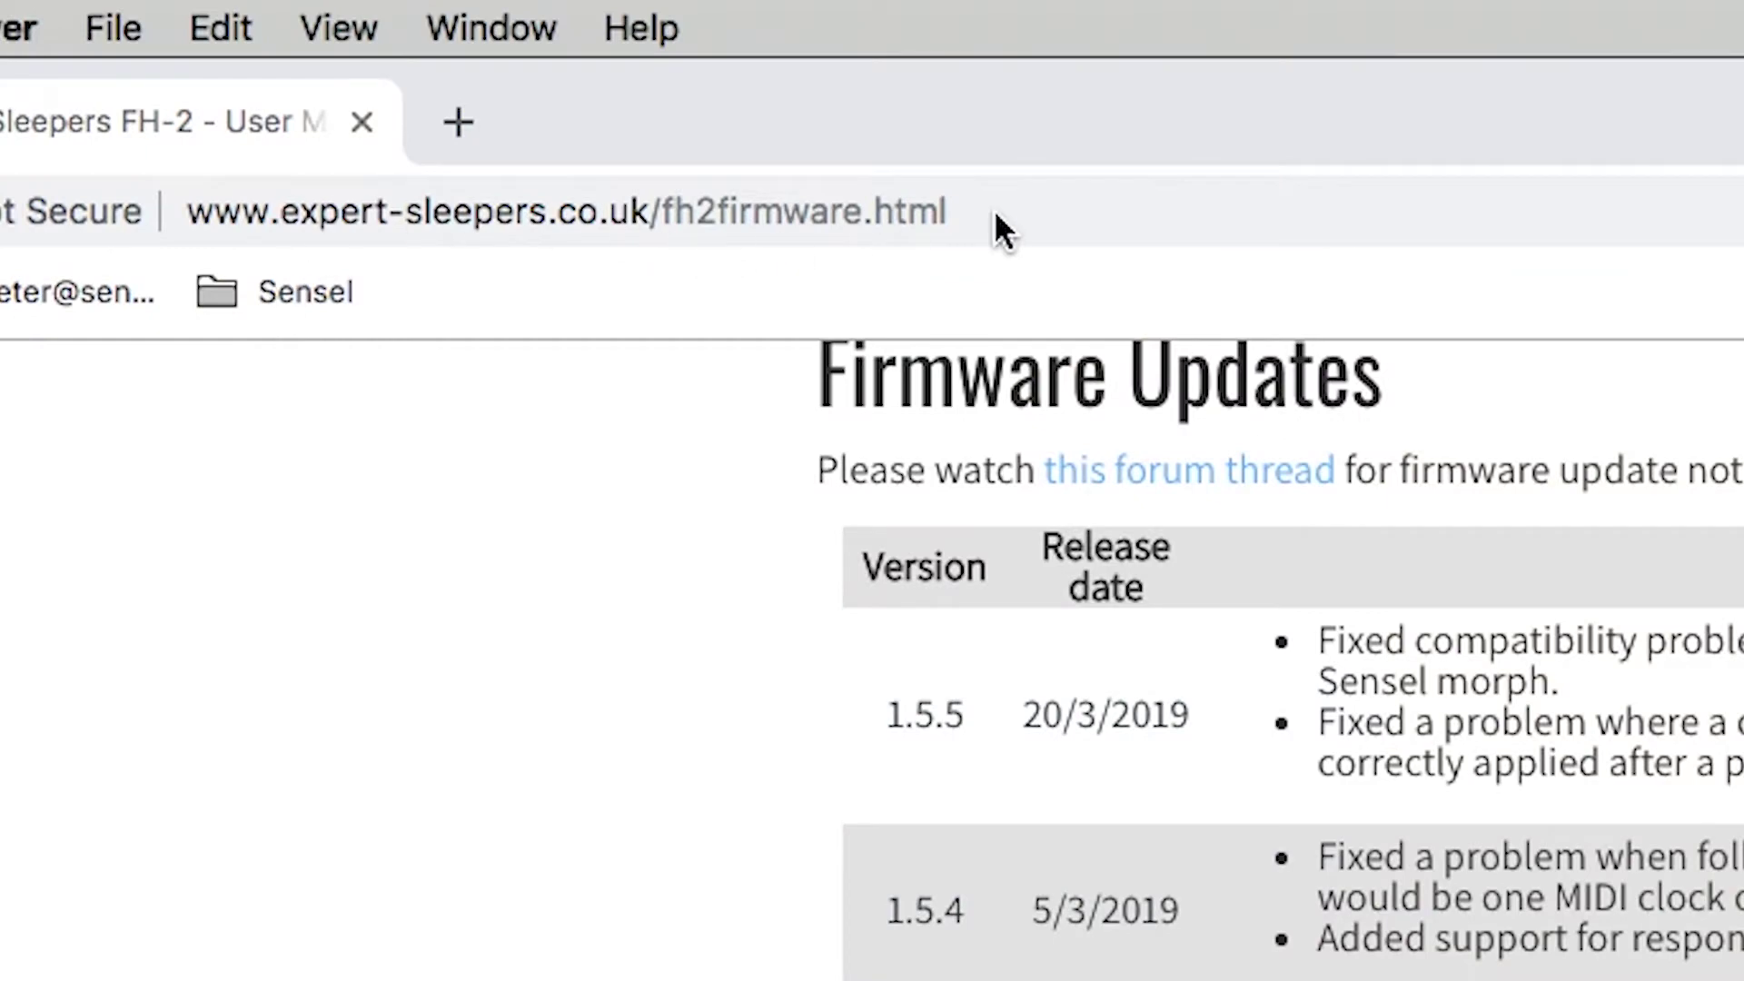
Open the config tool for FH-2 firmware 1.5.5 from the firmware updates page and save that web page locally.
left_click(961, 207)
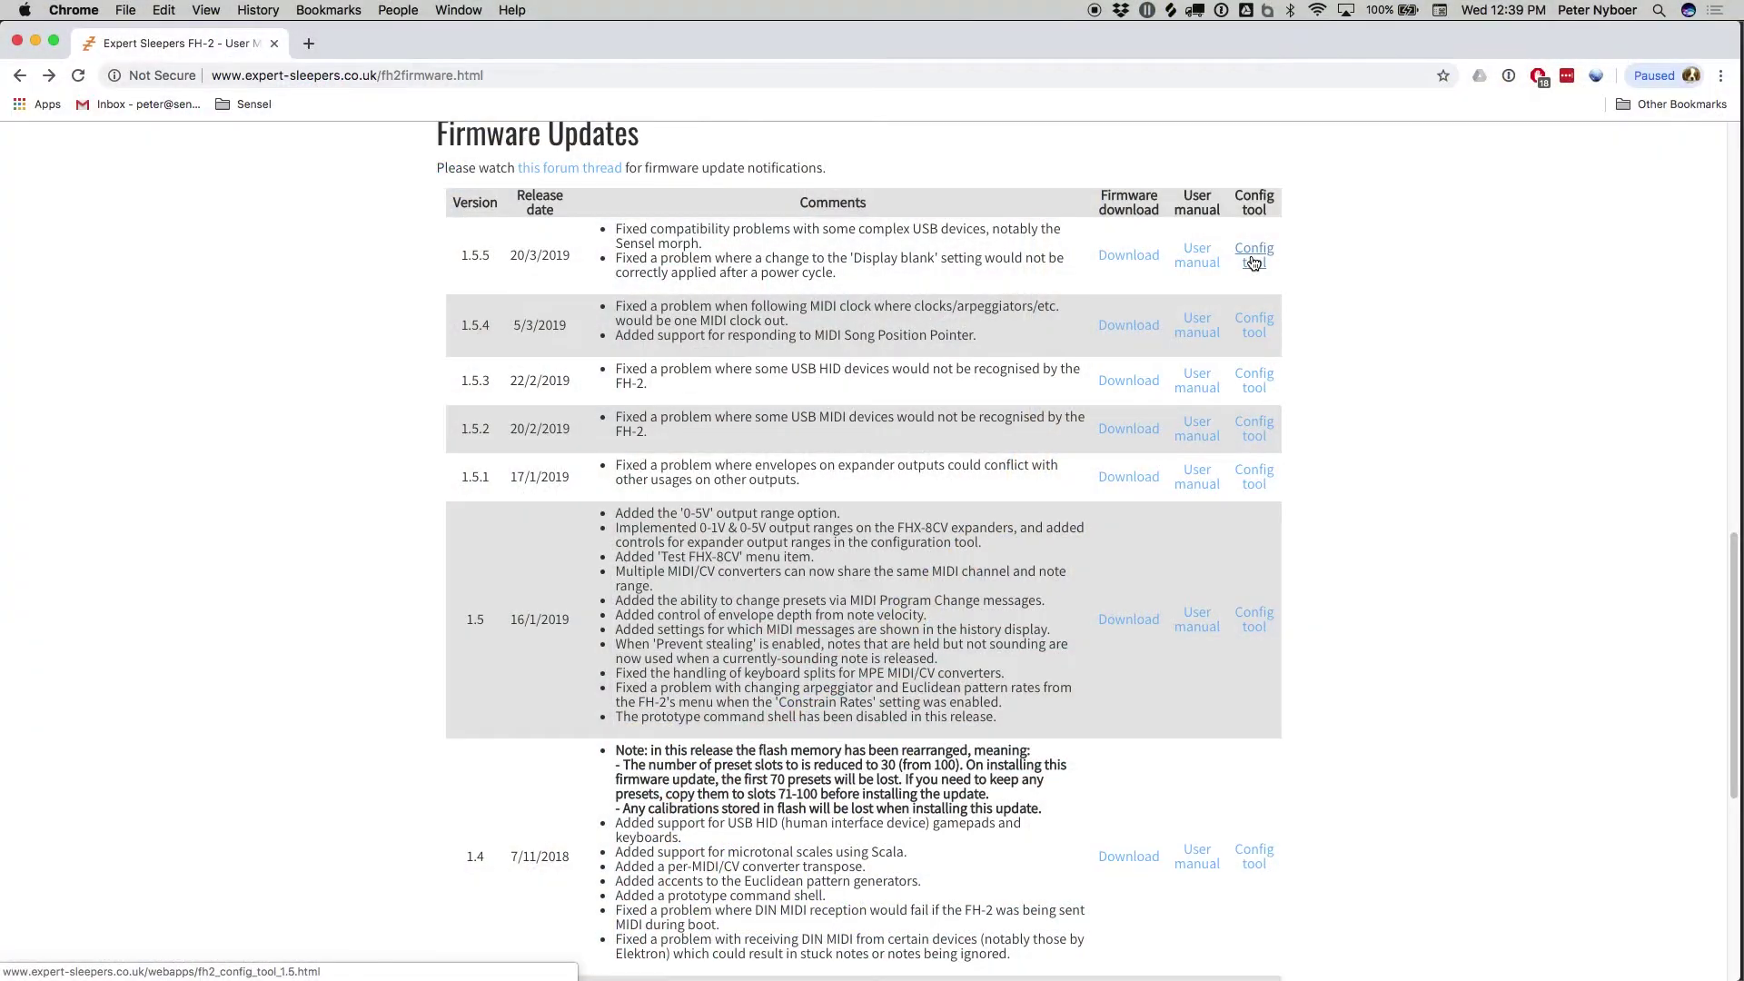
left_click(1253, 255)
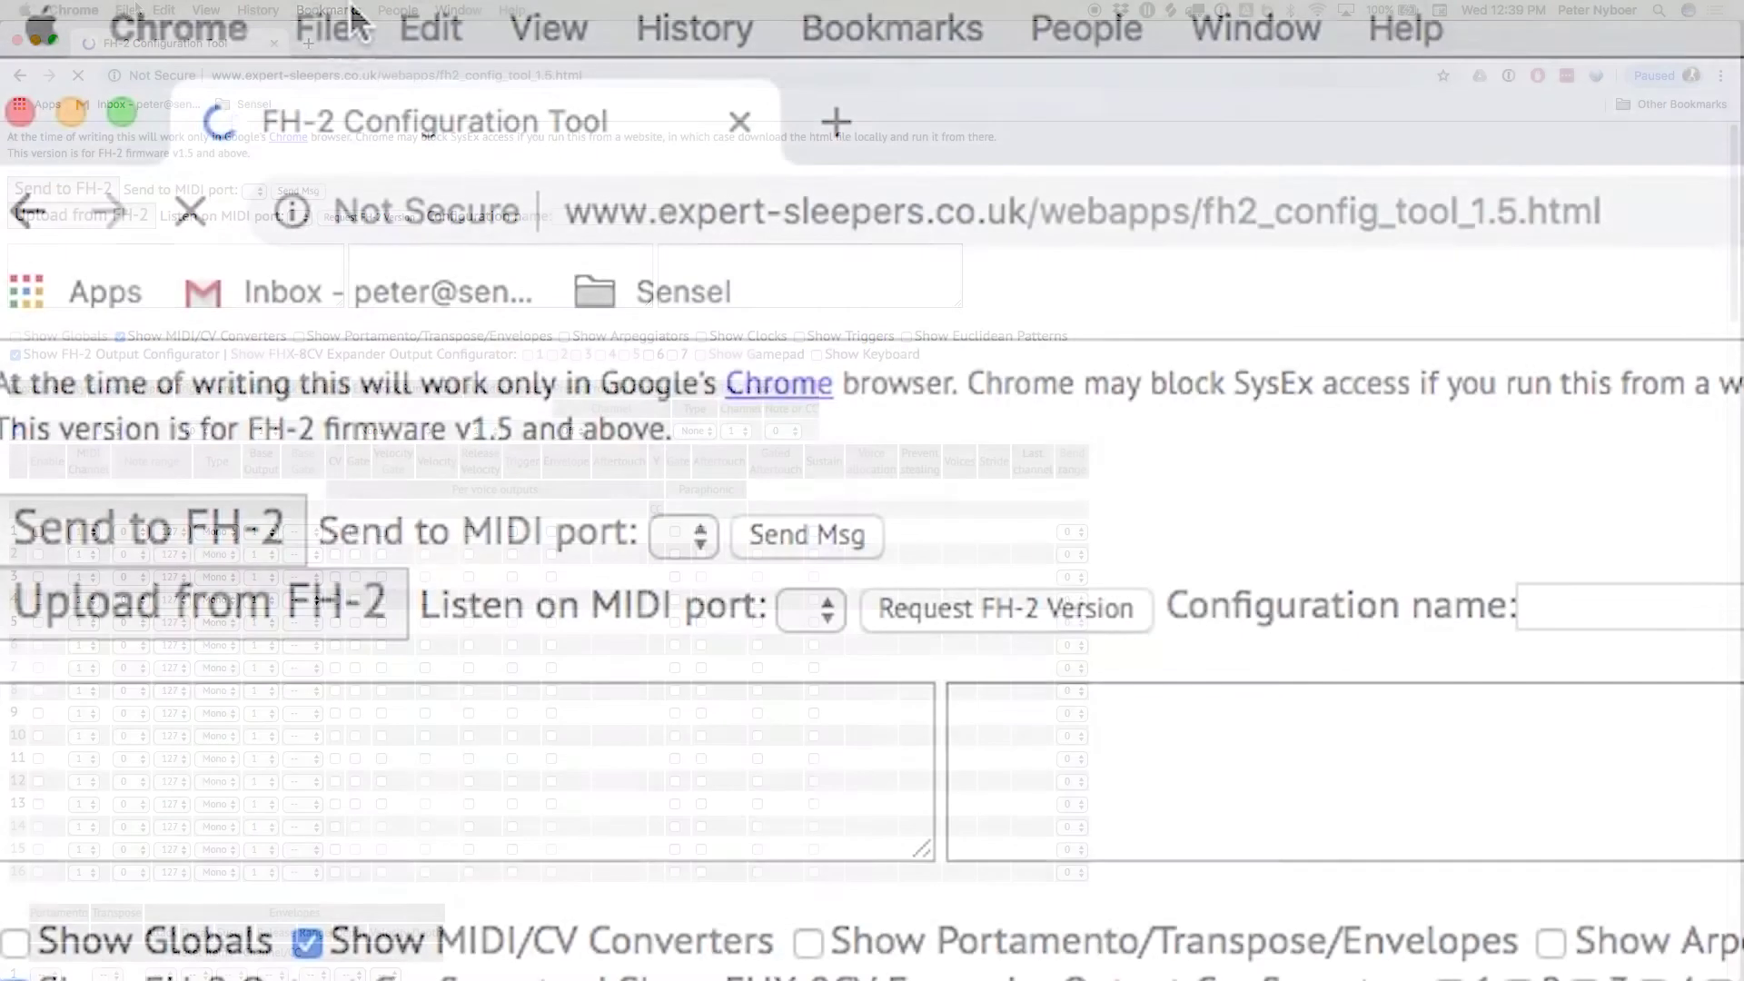
left_click(351, 20)
left_click(501, 504)
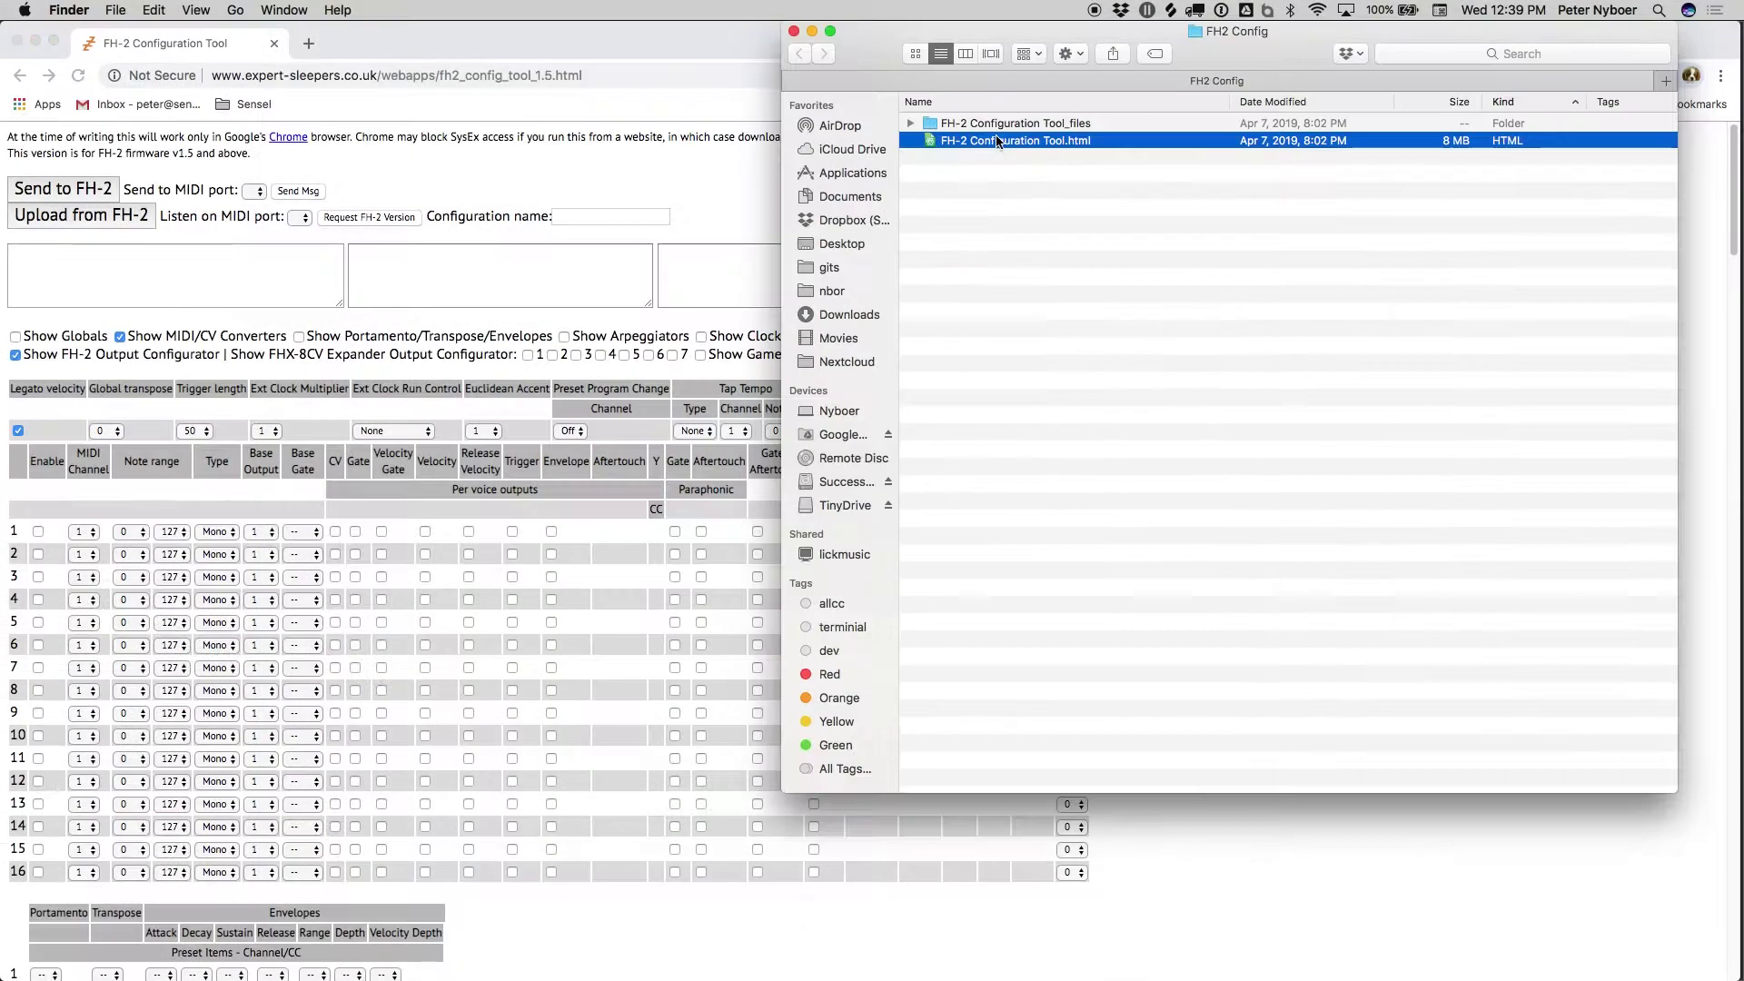
Load the local file FH-2 Configuration Tool.html in the browser and allow it to use the MIDI devices.
left_click_drag(1008, 140, 677, 185)
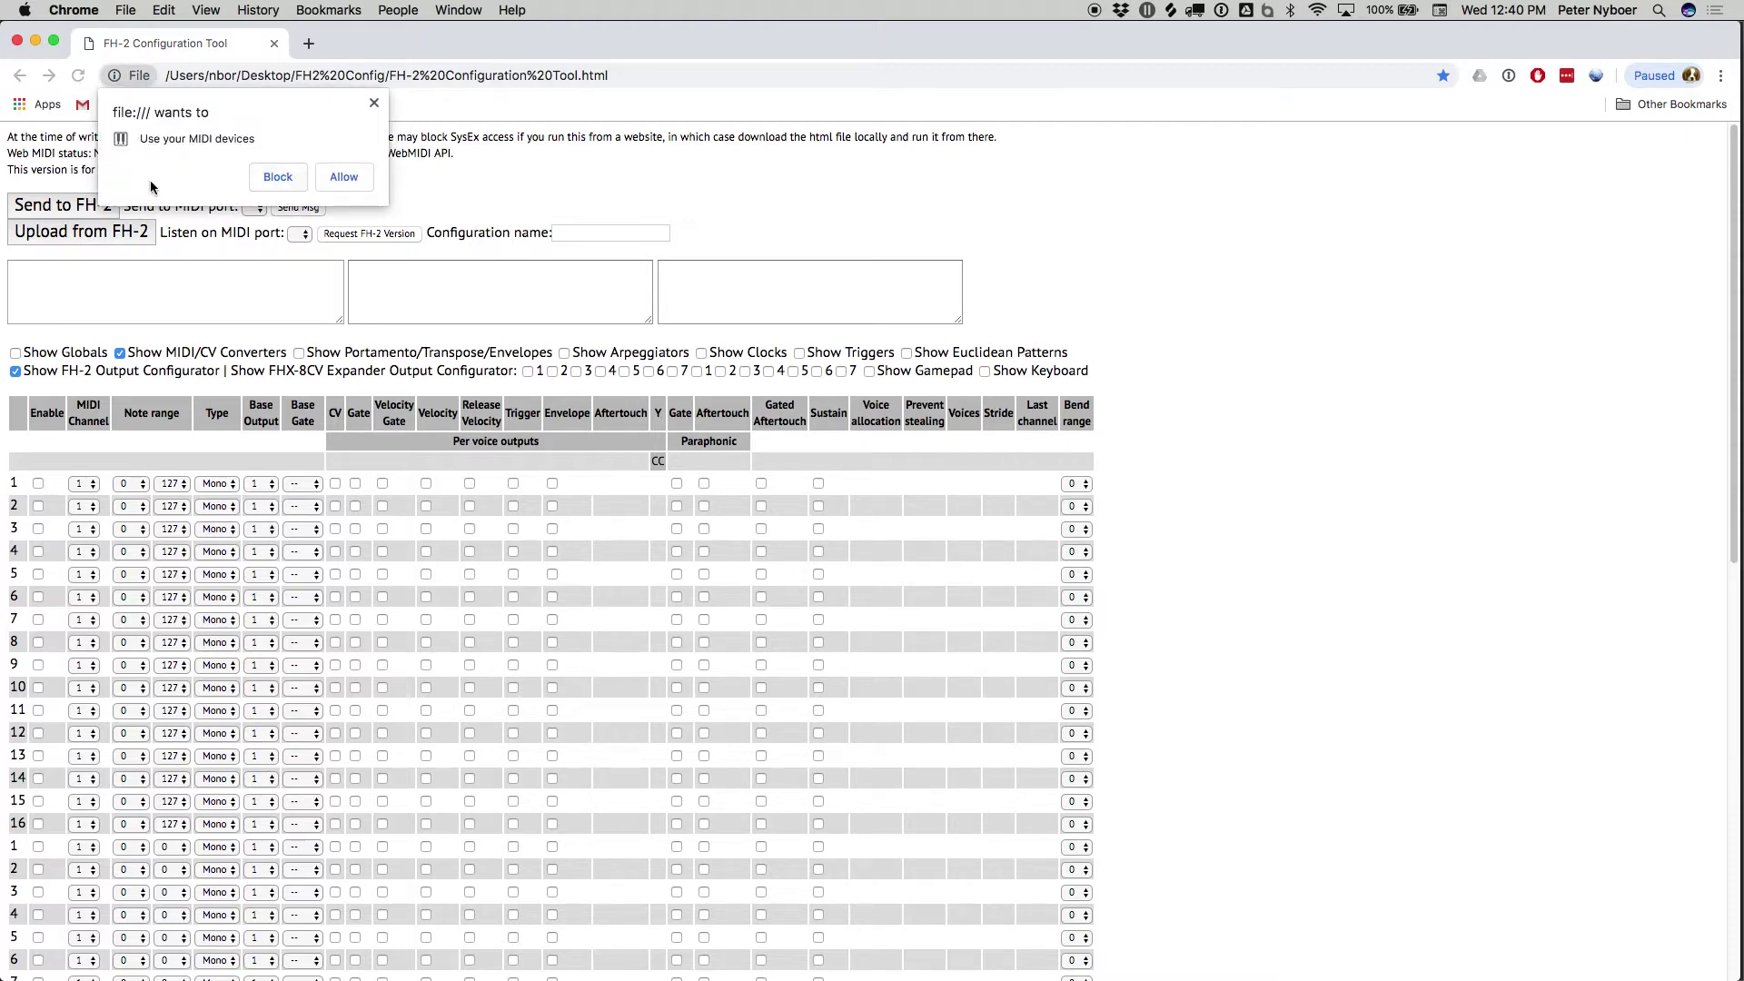
left_click(343, 177)
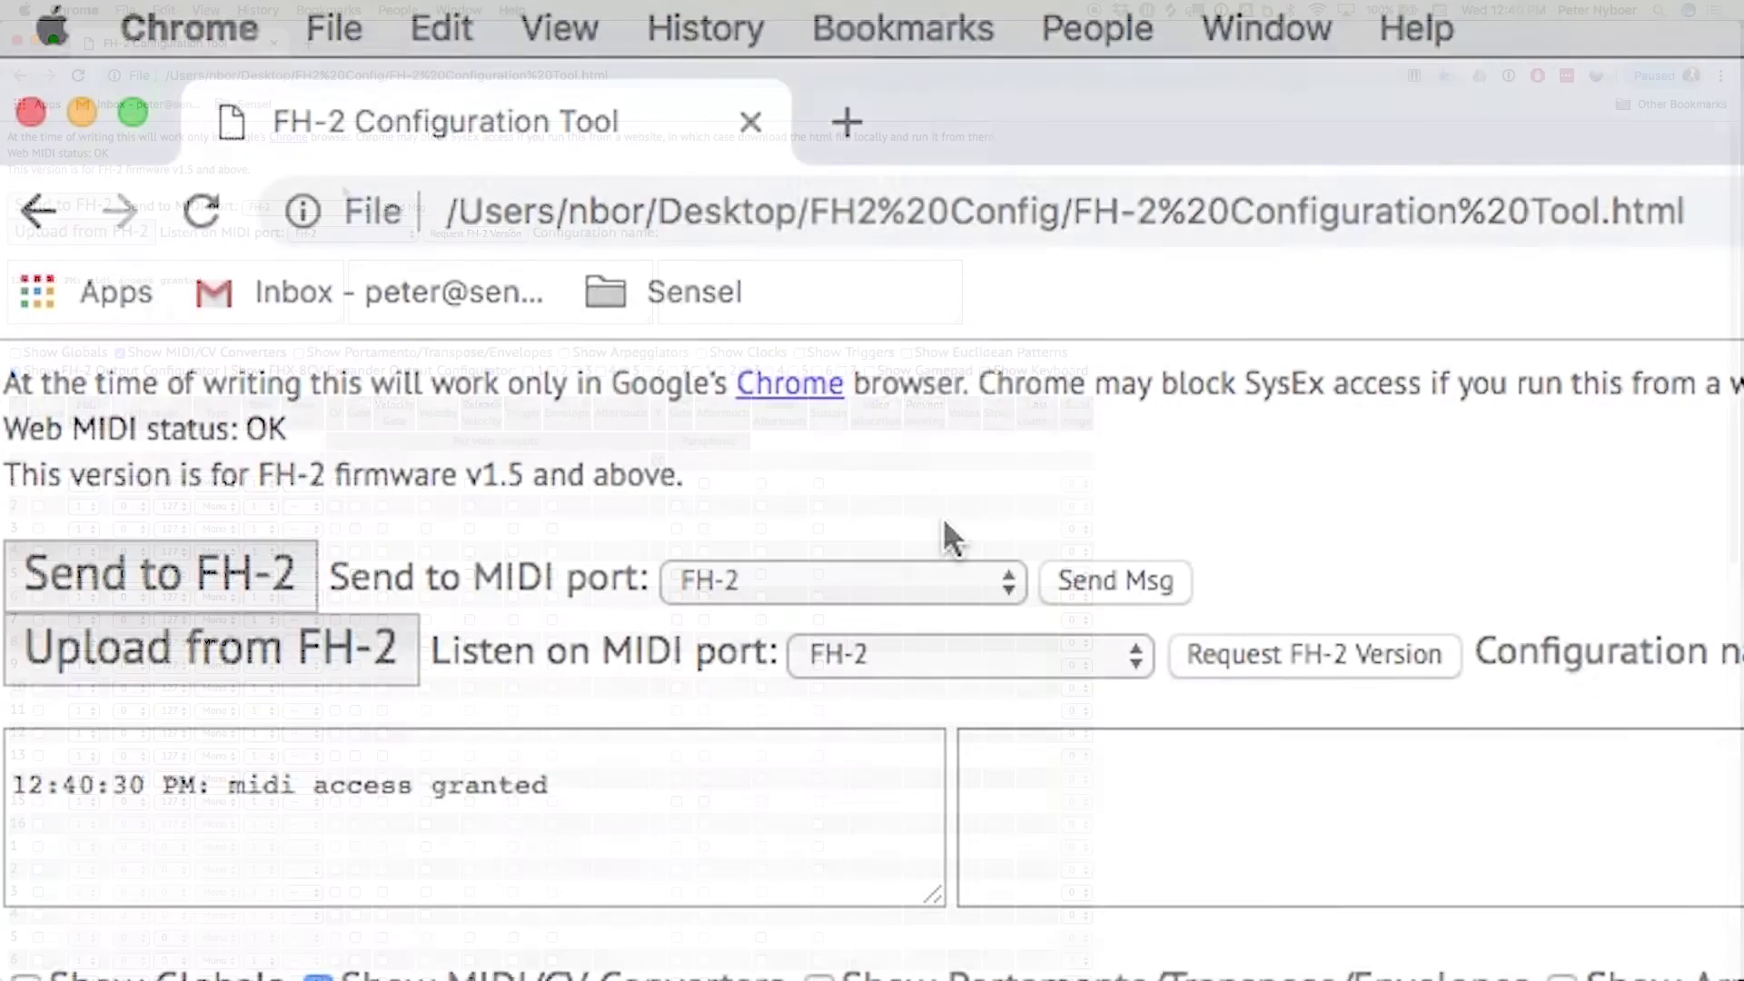
Choose FH-2 as both the send and listen MIDI port and upload the module's configuration into the tool.
left_click(718, 581)
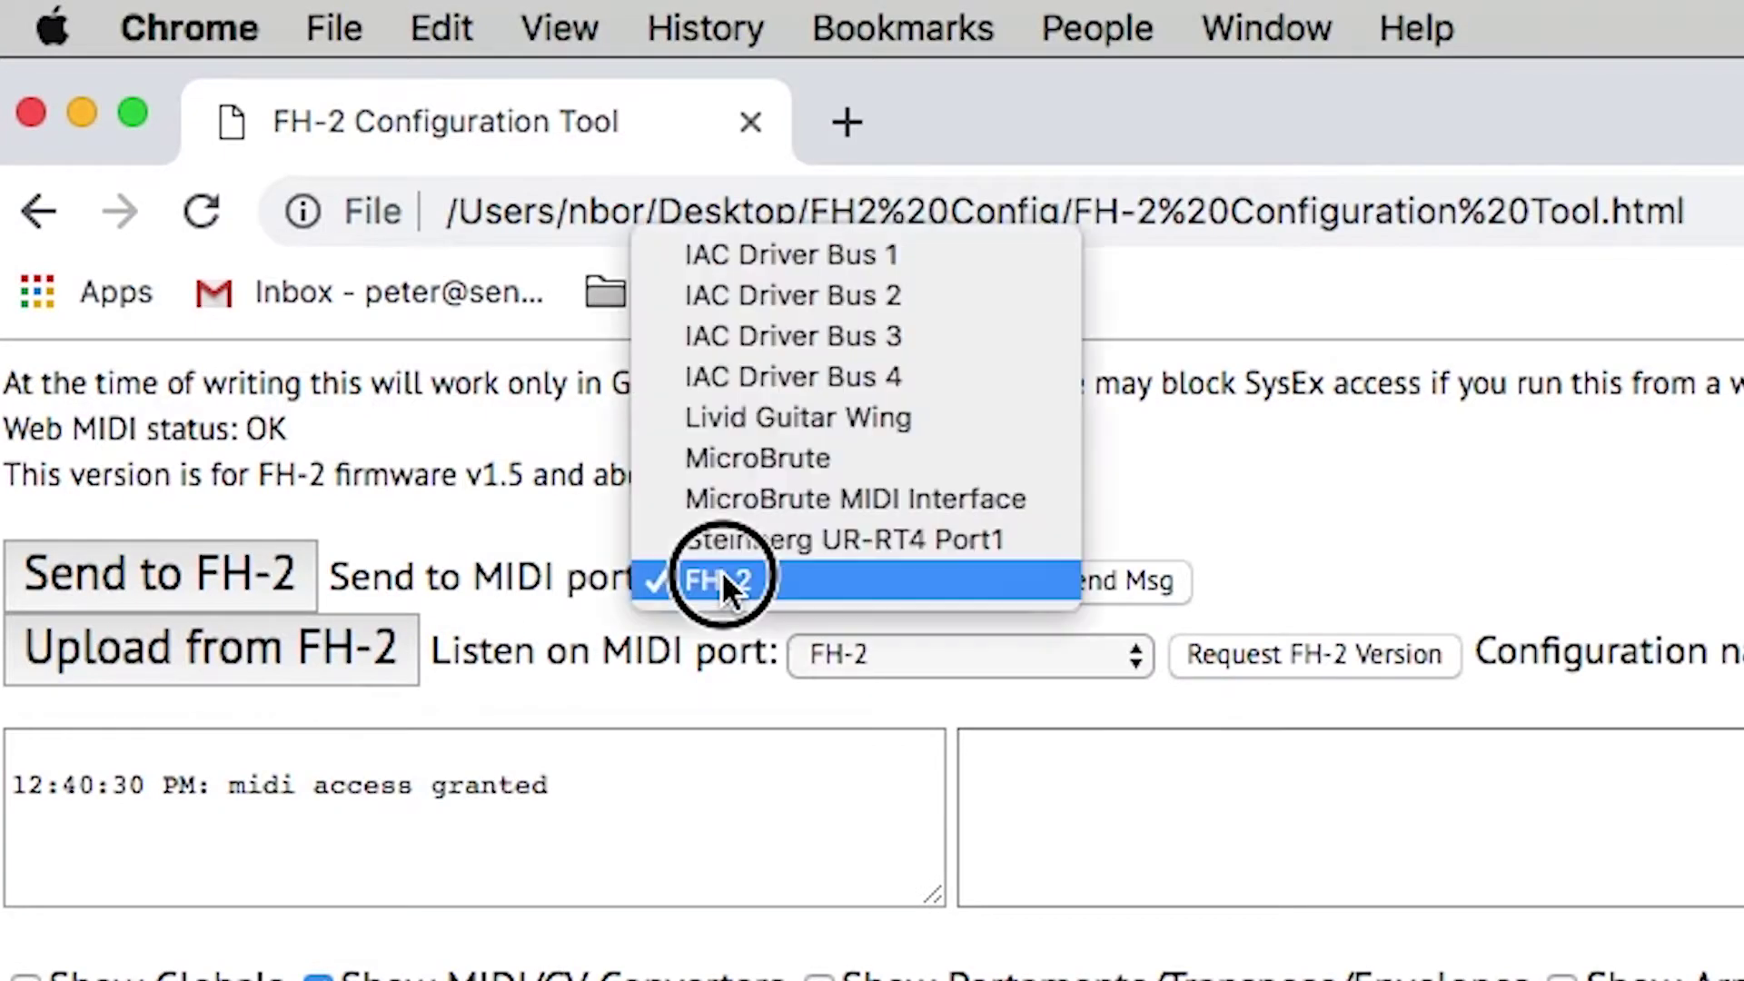
left_click(873, 647)
left_click(873, 649)
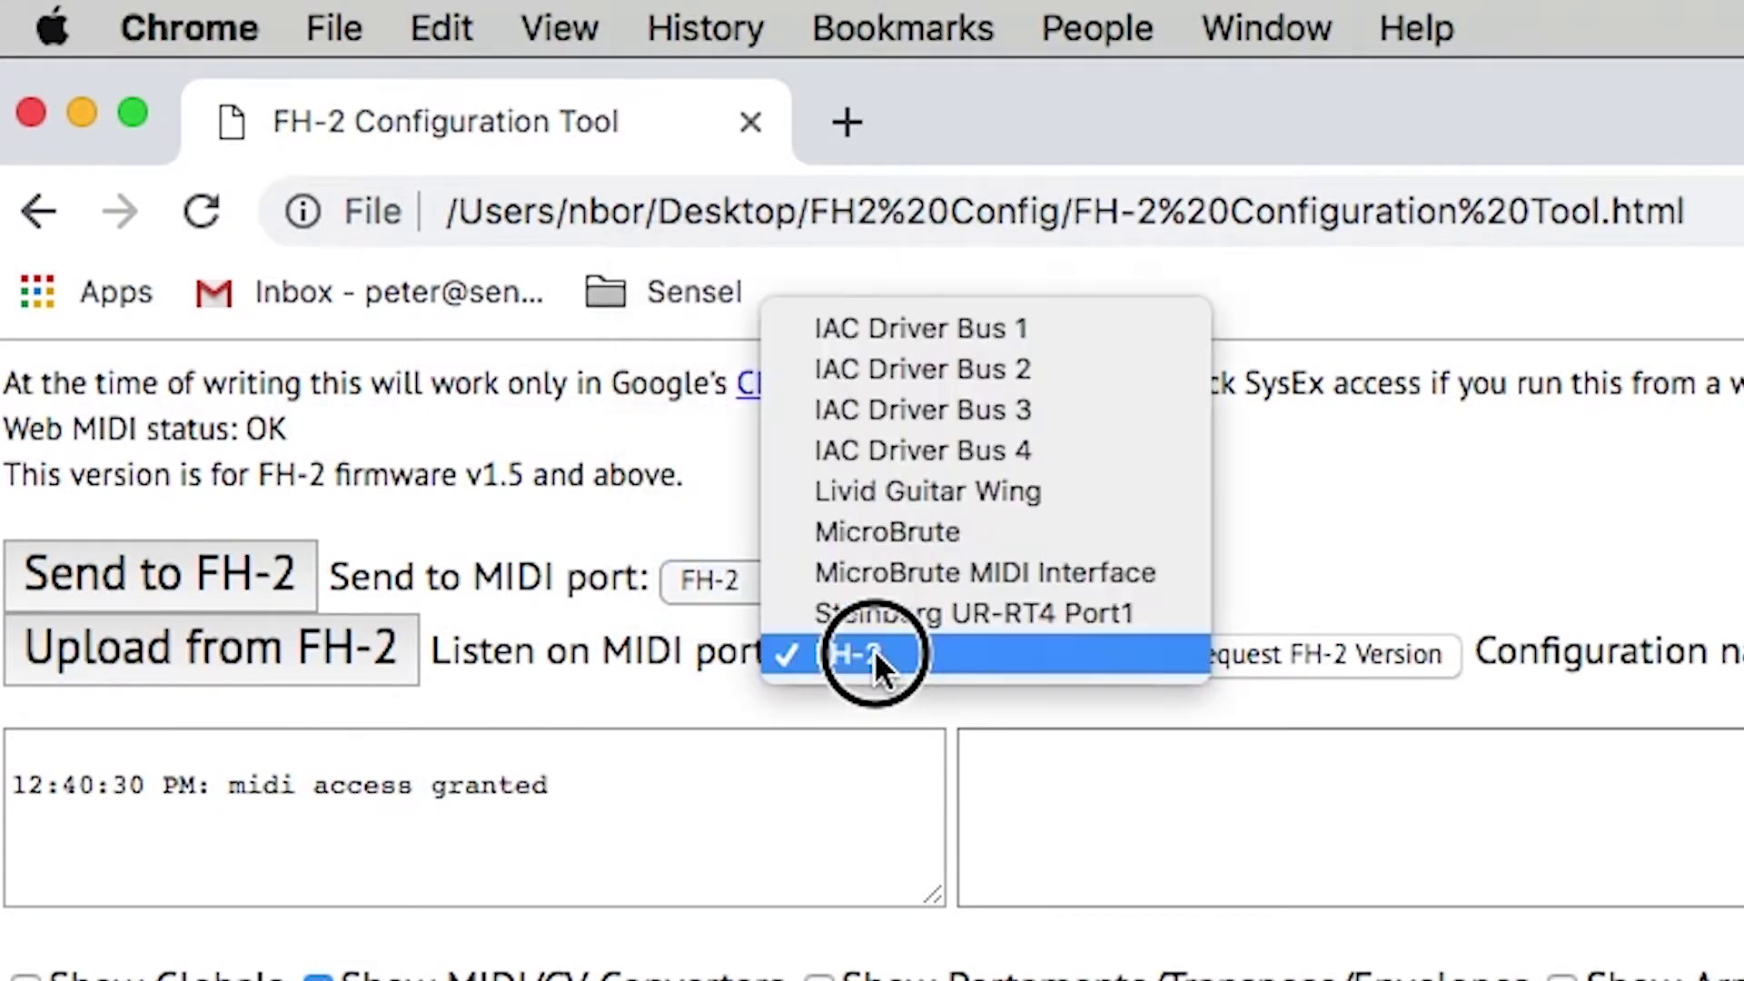
left_click(711, 692)
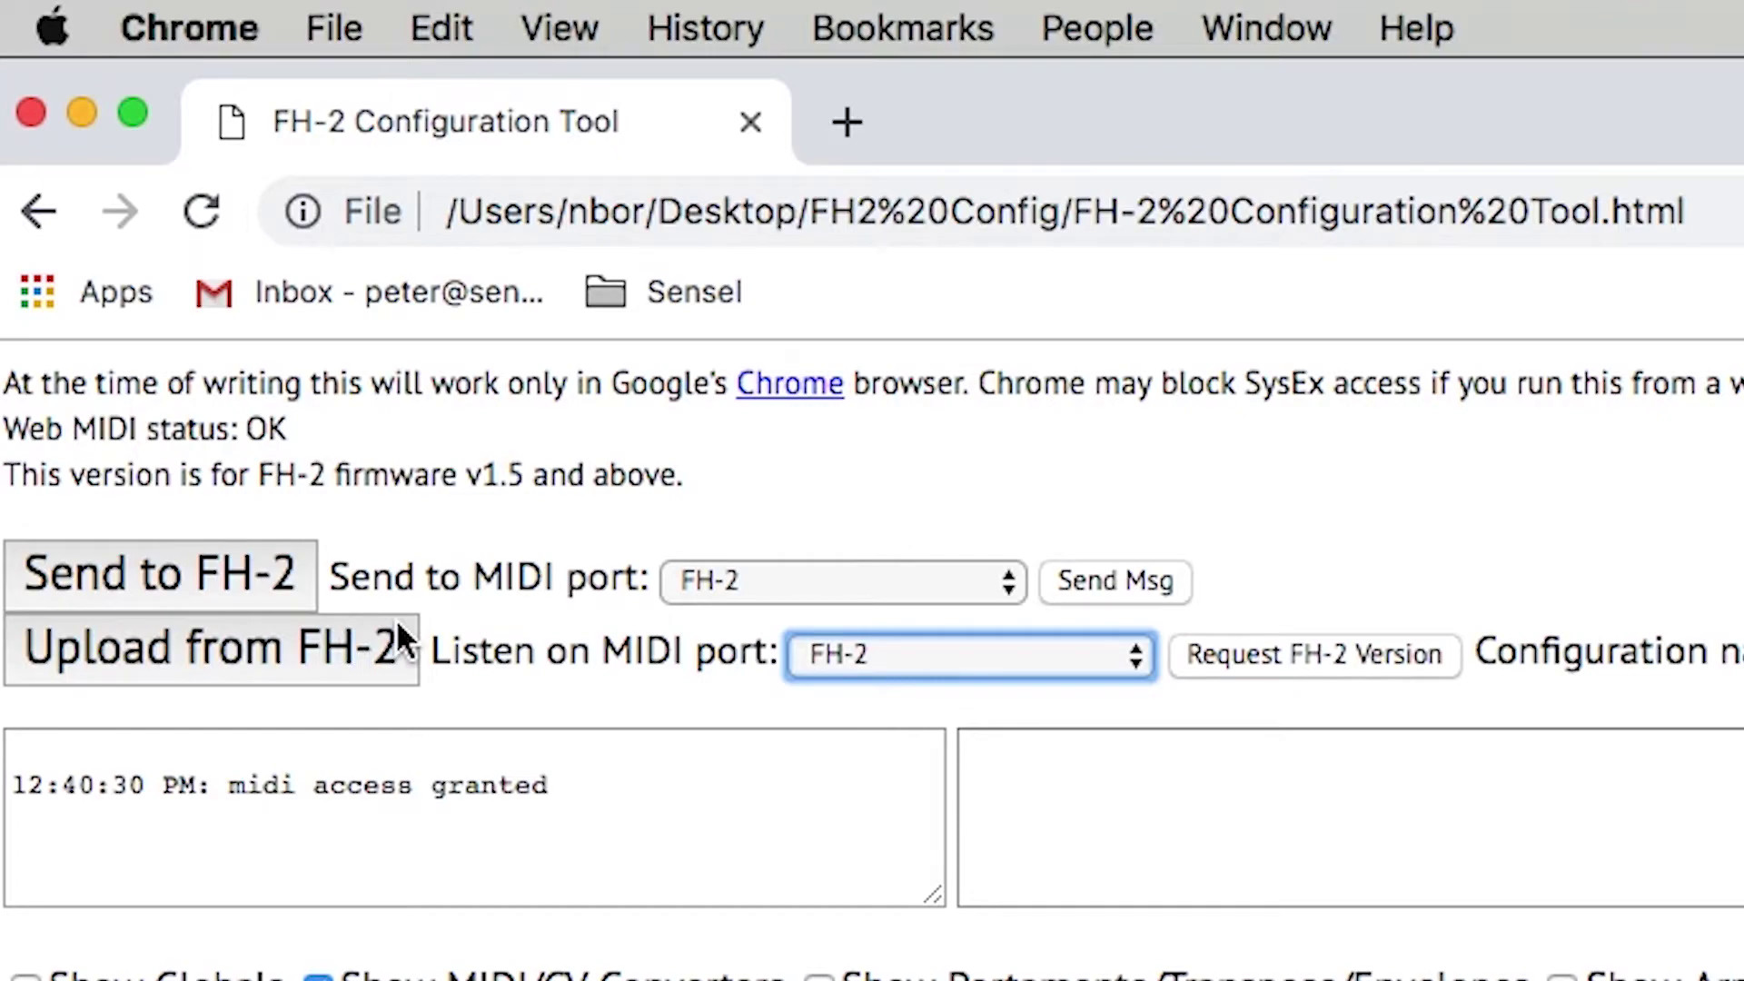
left_click(353, 635)
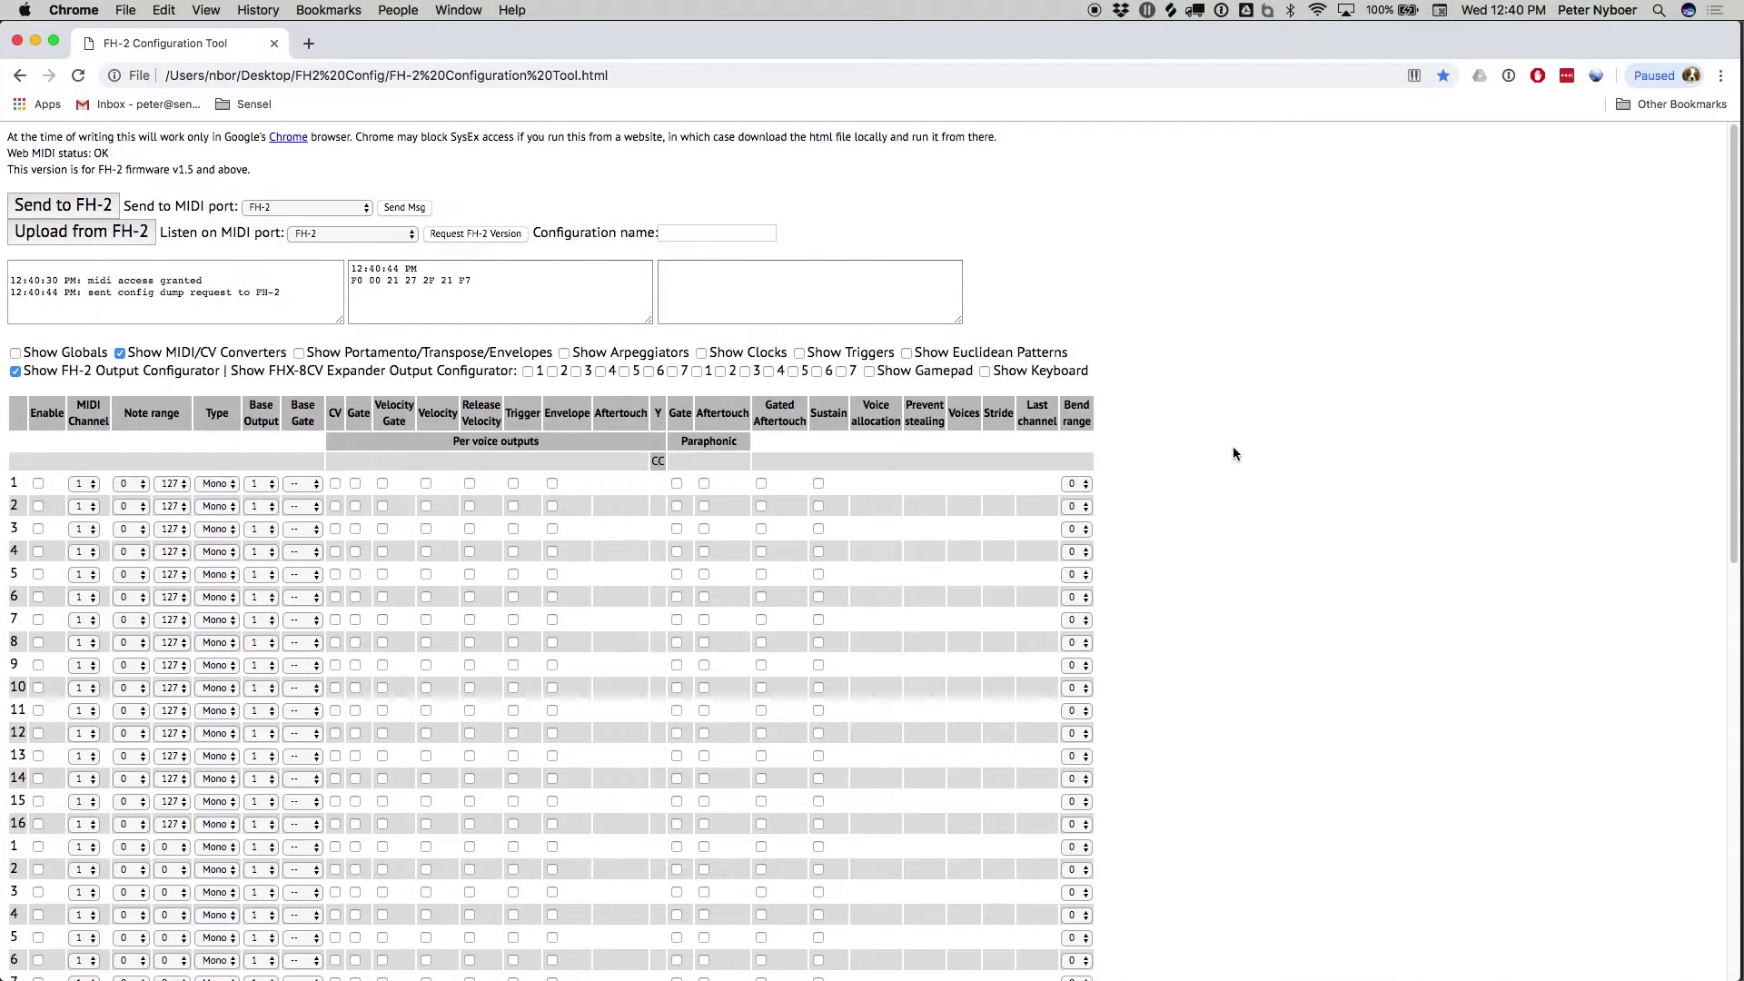
Review the converter and output tables and the message log of the configuration upload.
scroll(1232, 448, "down", 5)
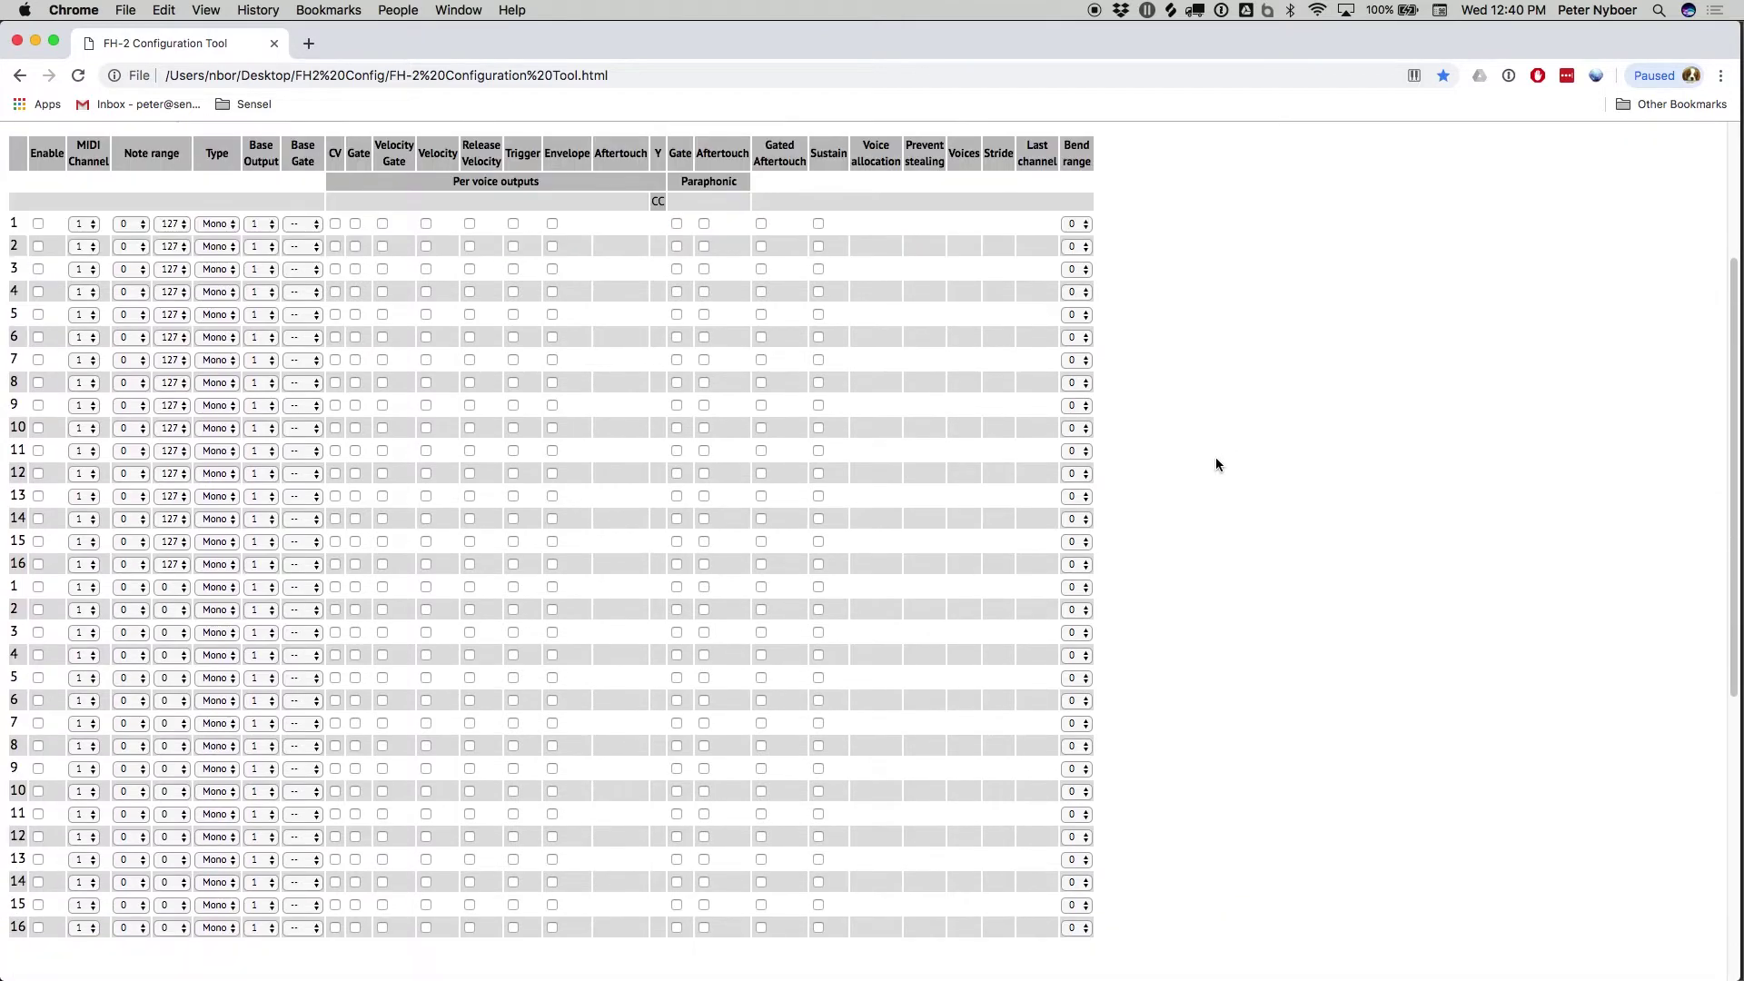
scroll(1215, 463, "down", 10)
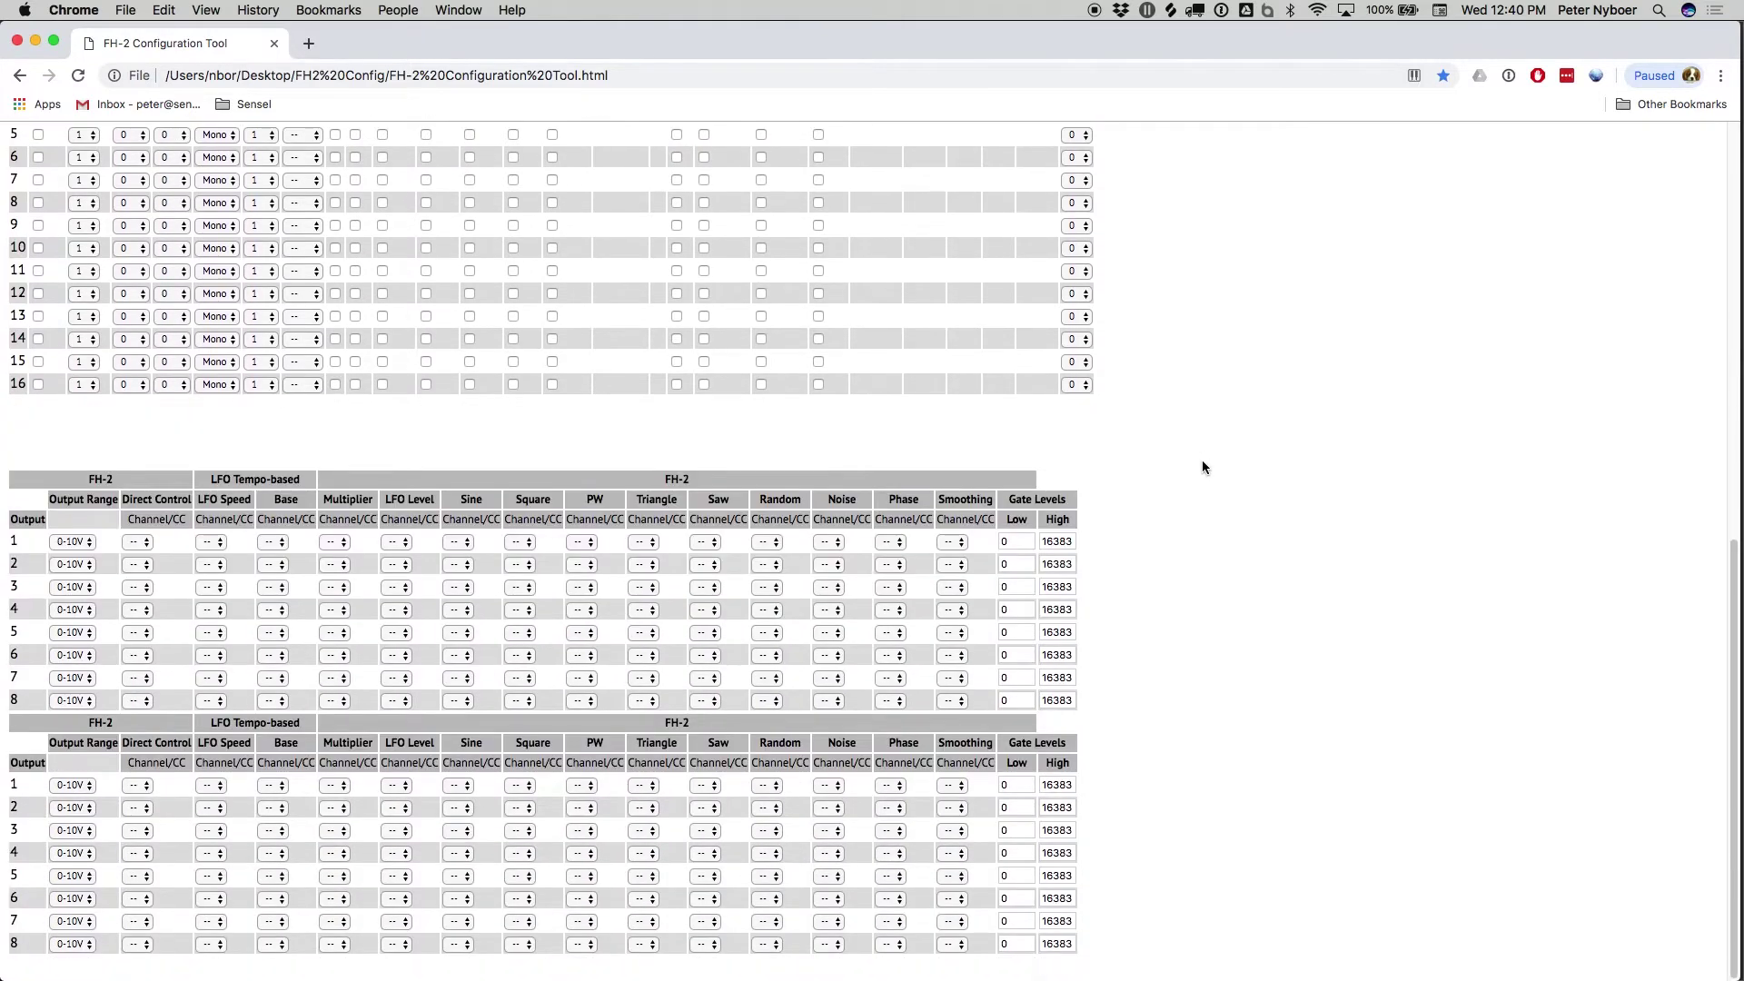
scroll(1197, 454, "up", 15)
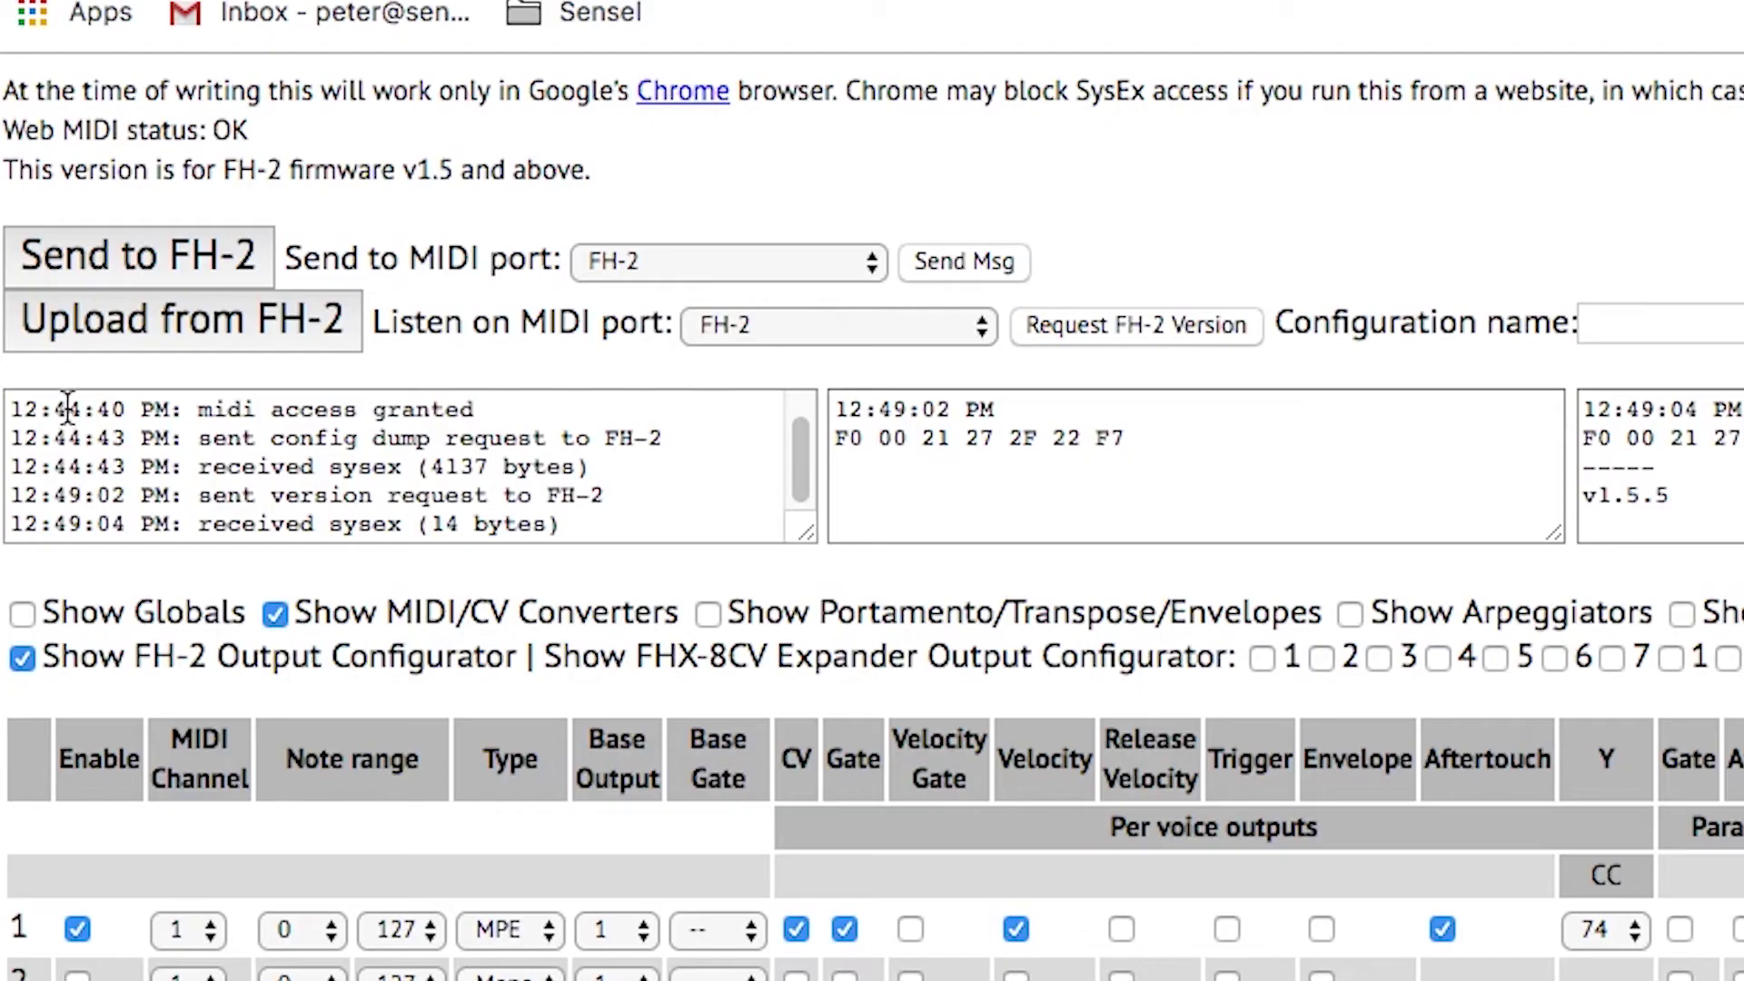
left_click_drag(40, 281, 49, 319)
left_click_drag(103, 531, 107, 554)
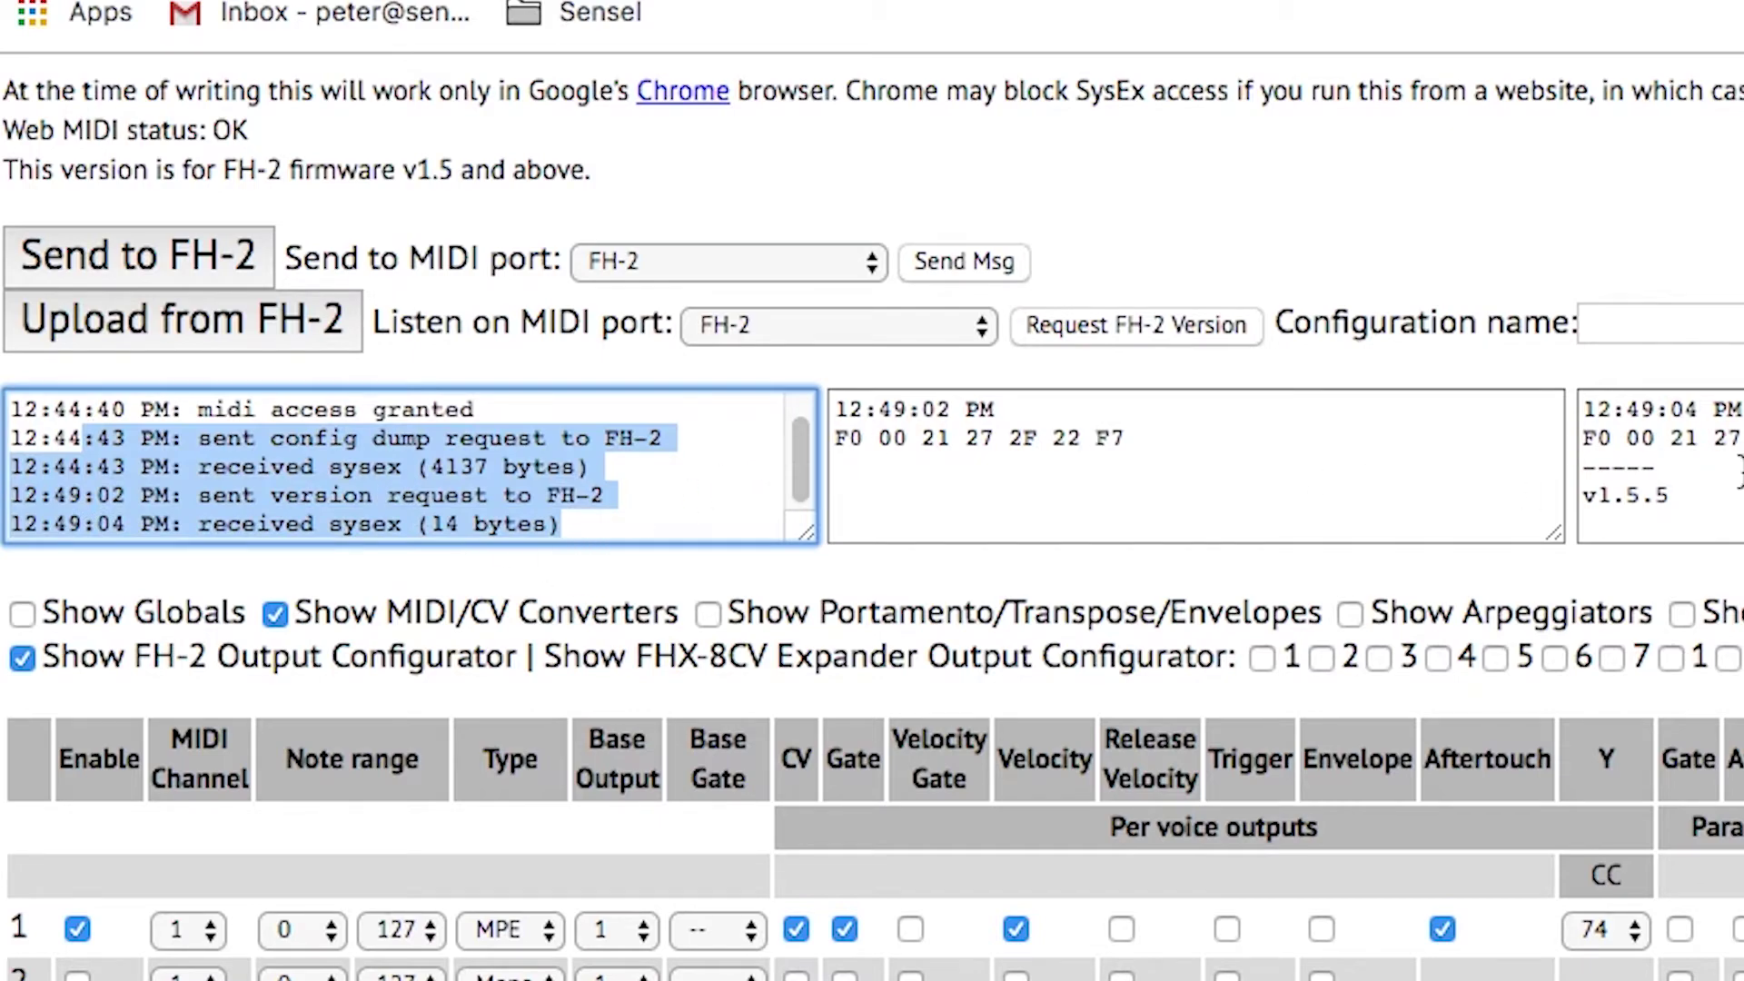
scroll(1354, 495, "down", 5)
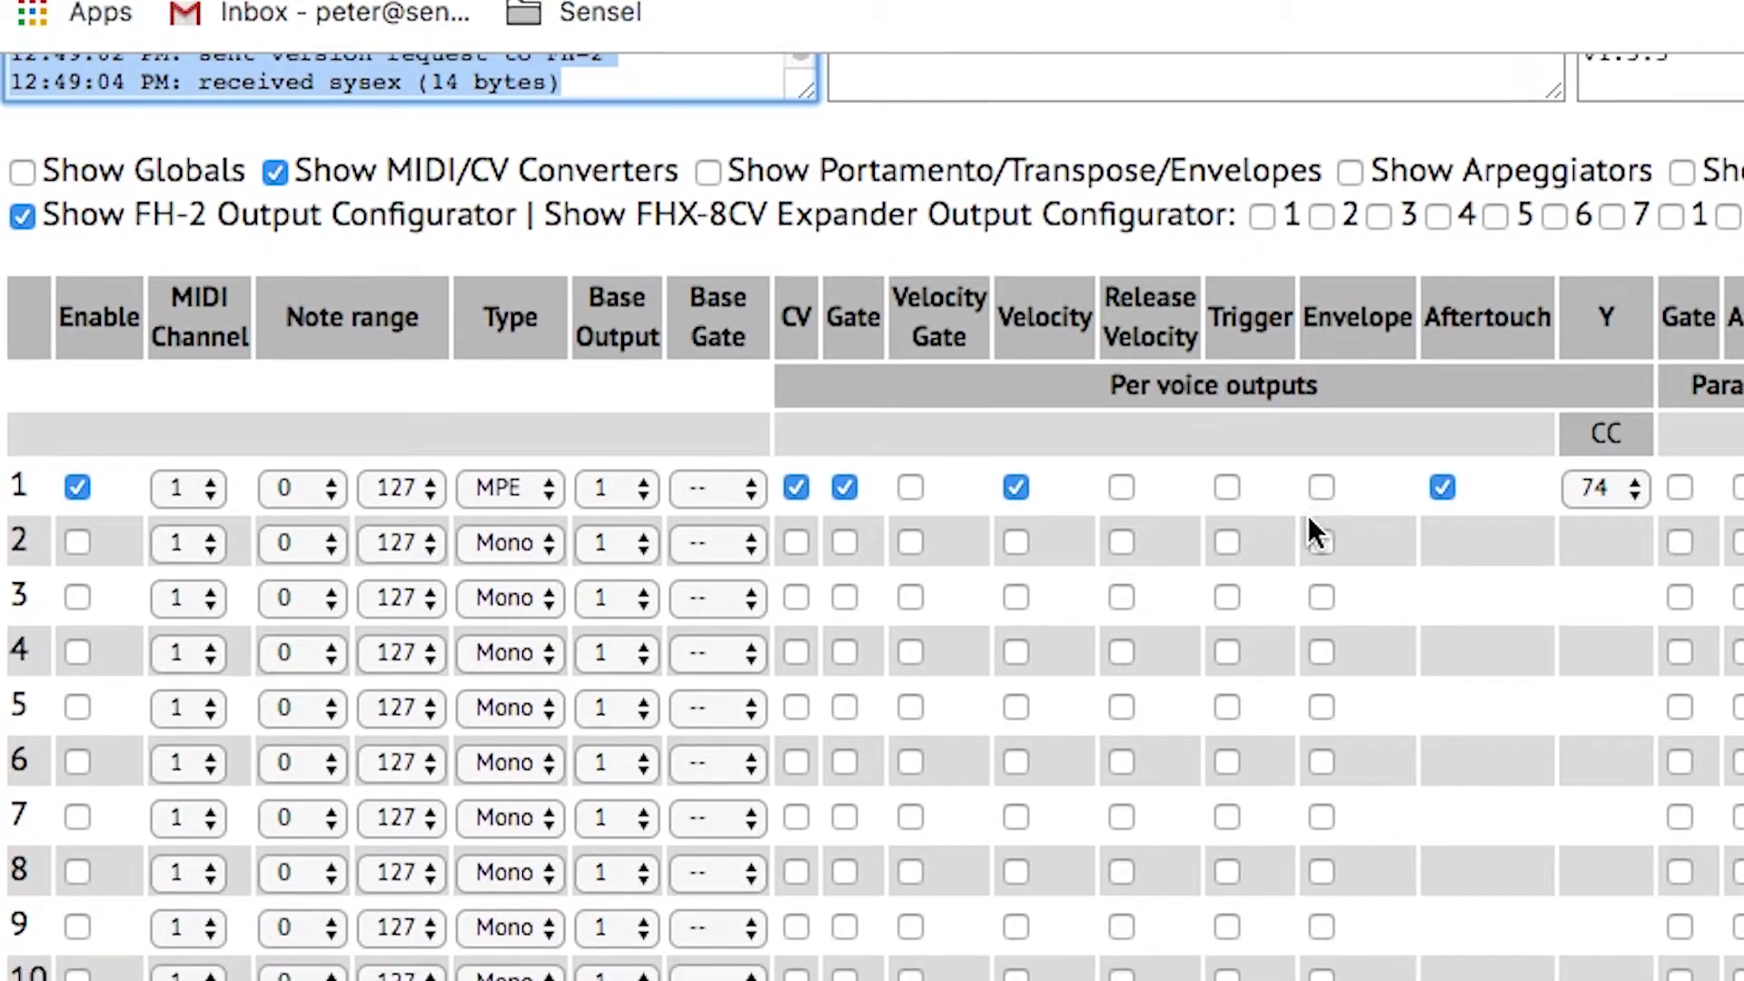
scroll(1309, 523, "up", 5)
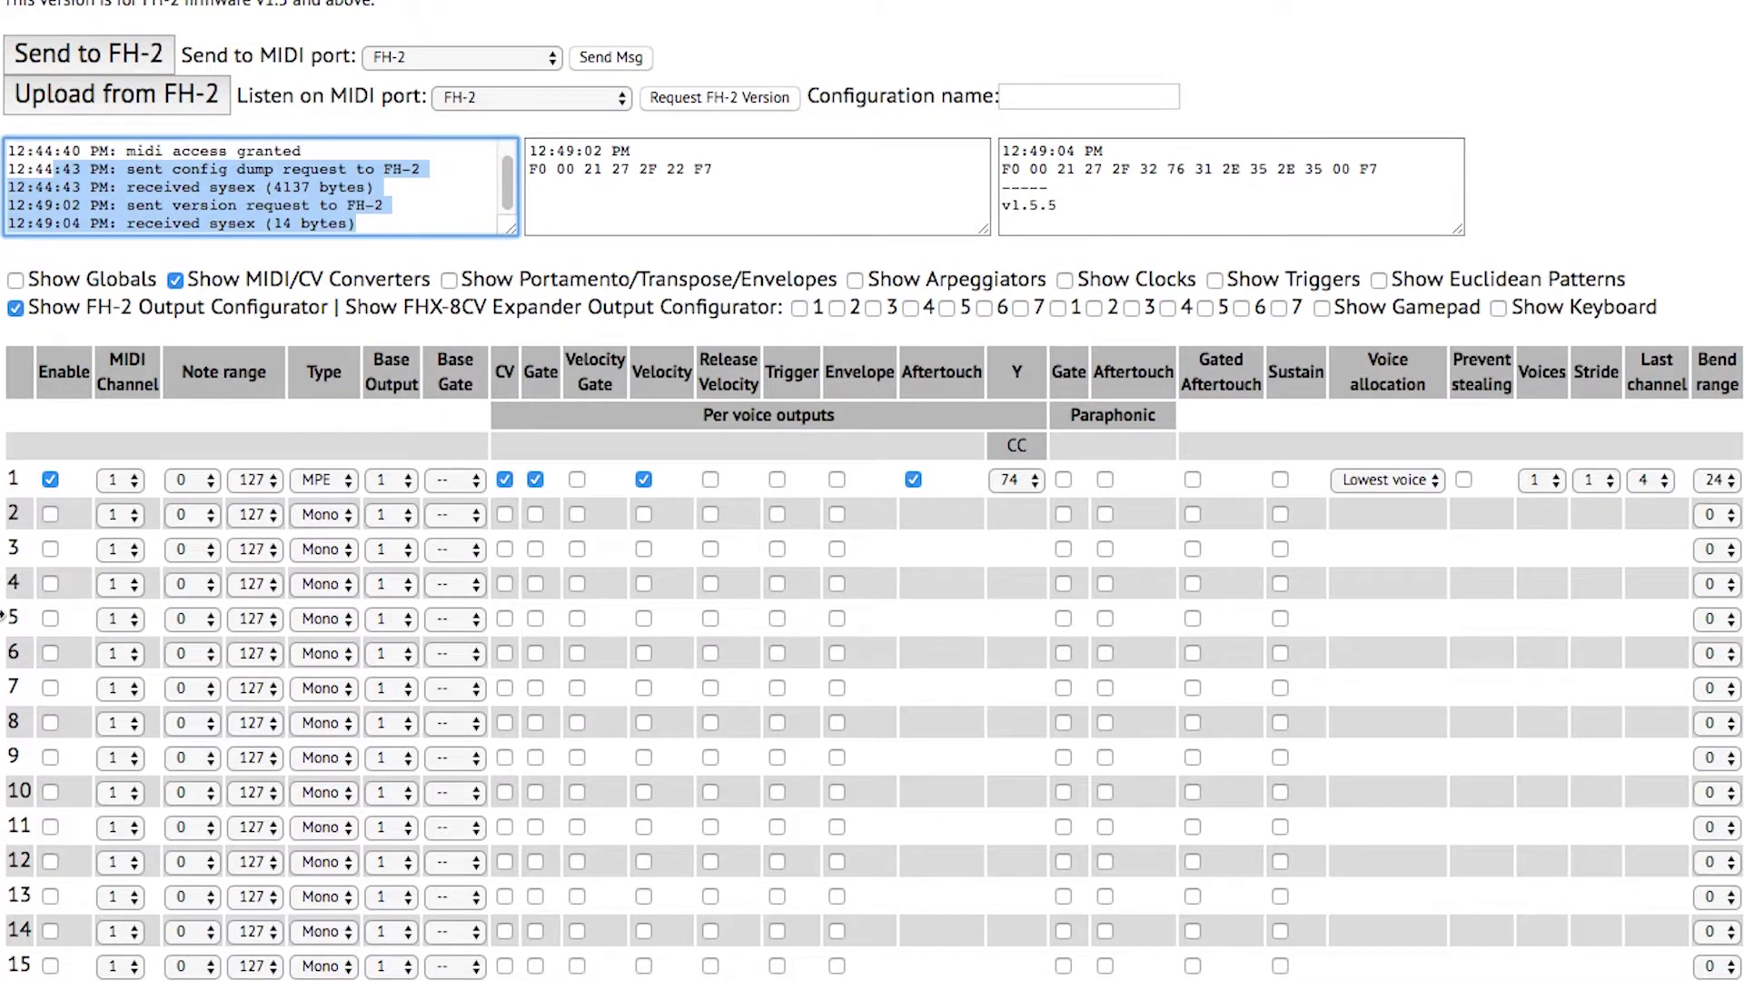
Display the global settings for a look and hide them again.
left_click(16, 279)
key("space")
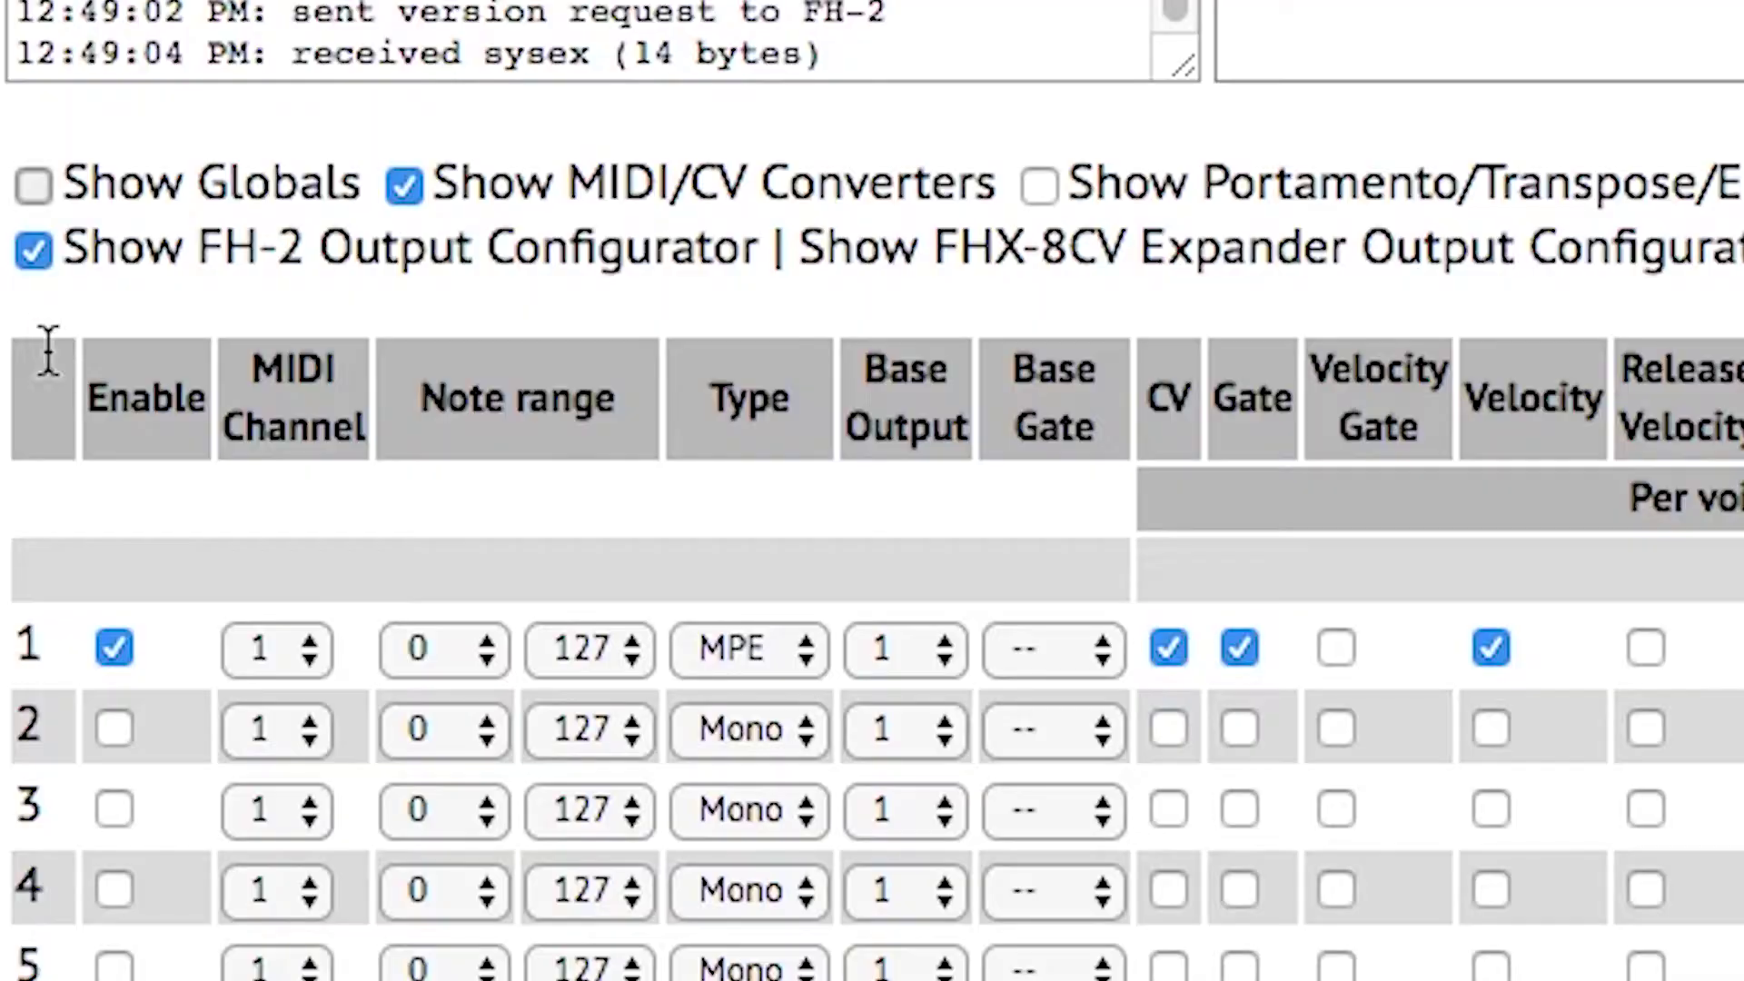
key("space")
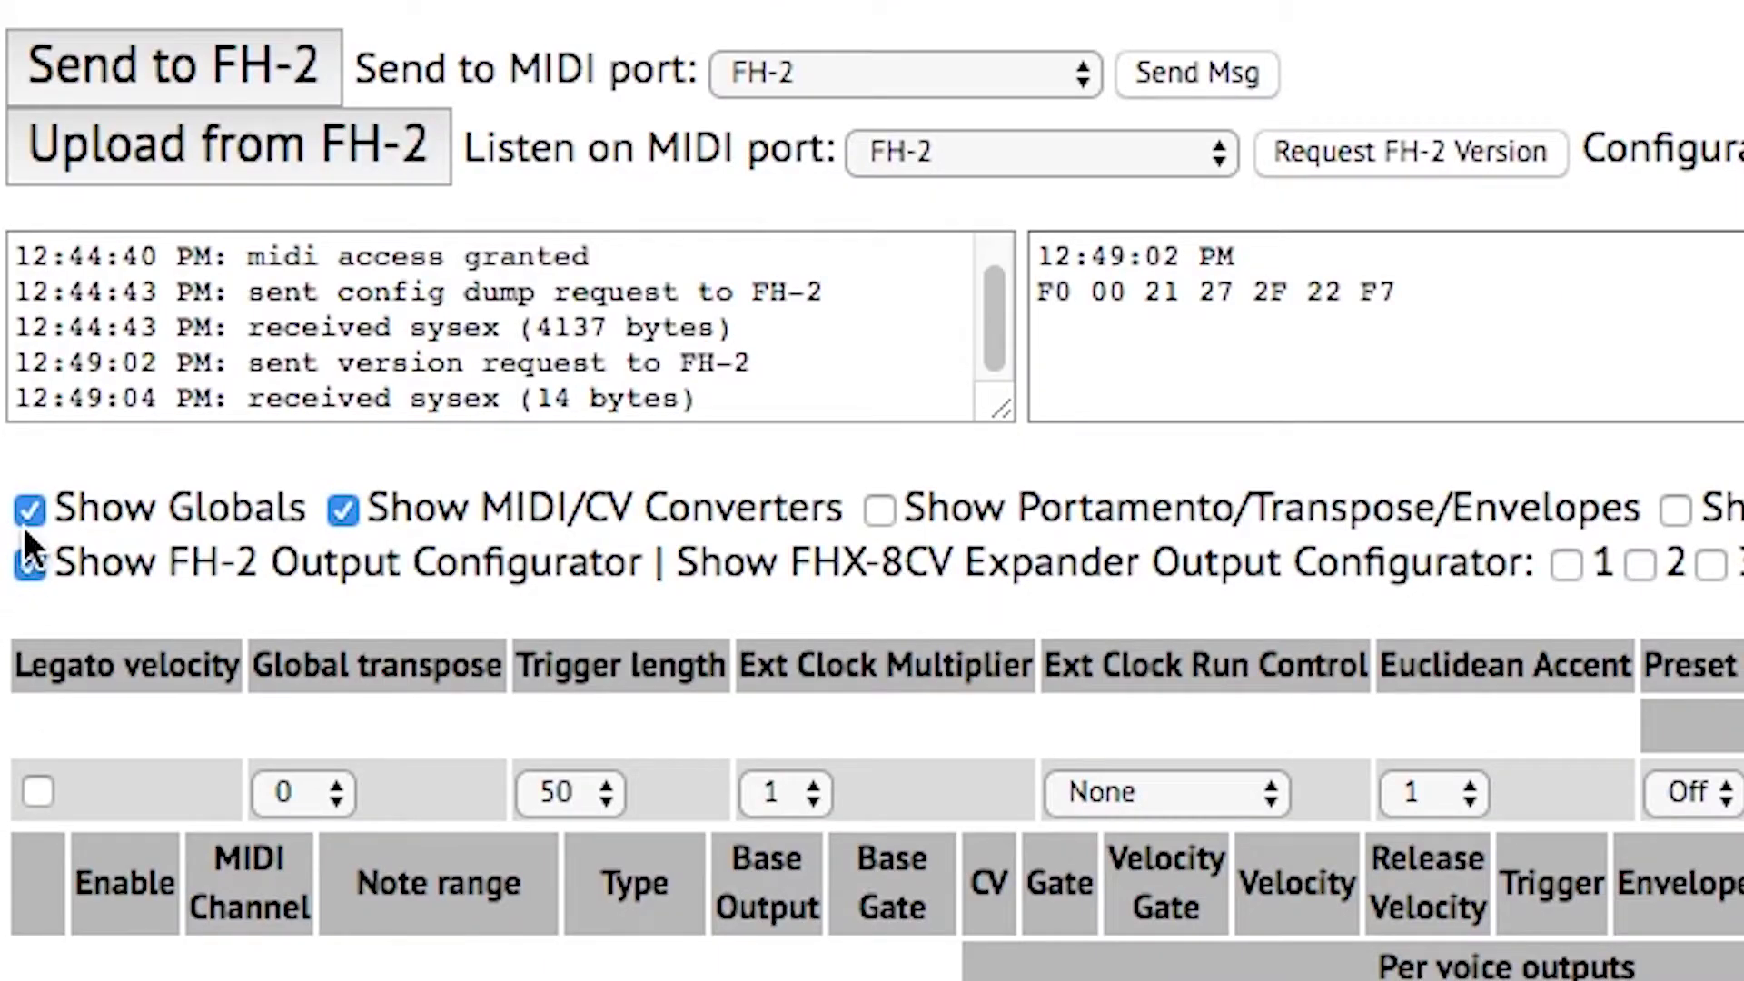
left_click(32, 185)
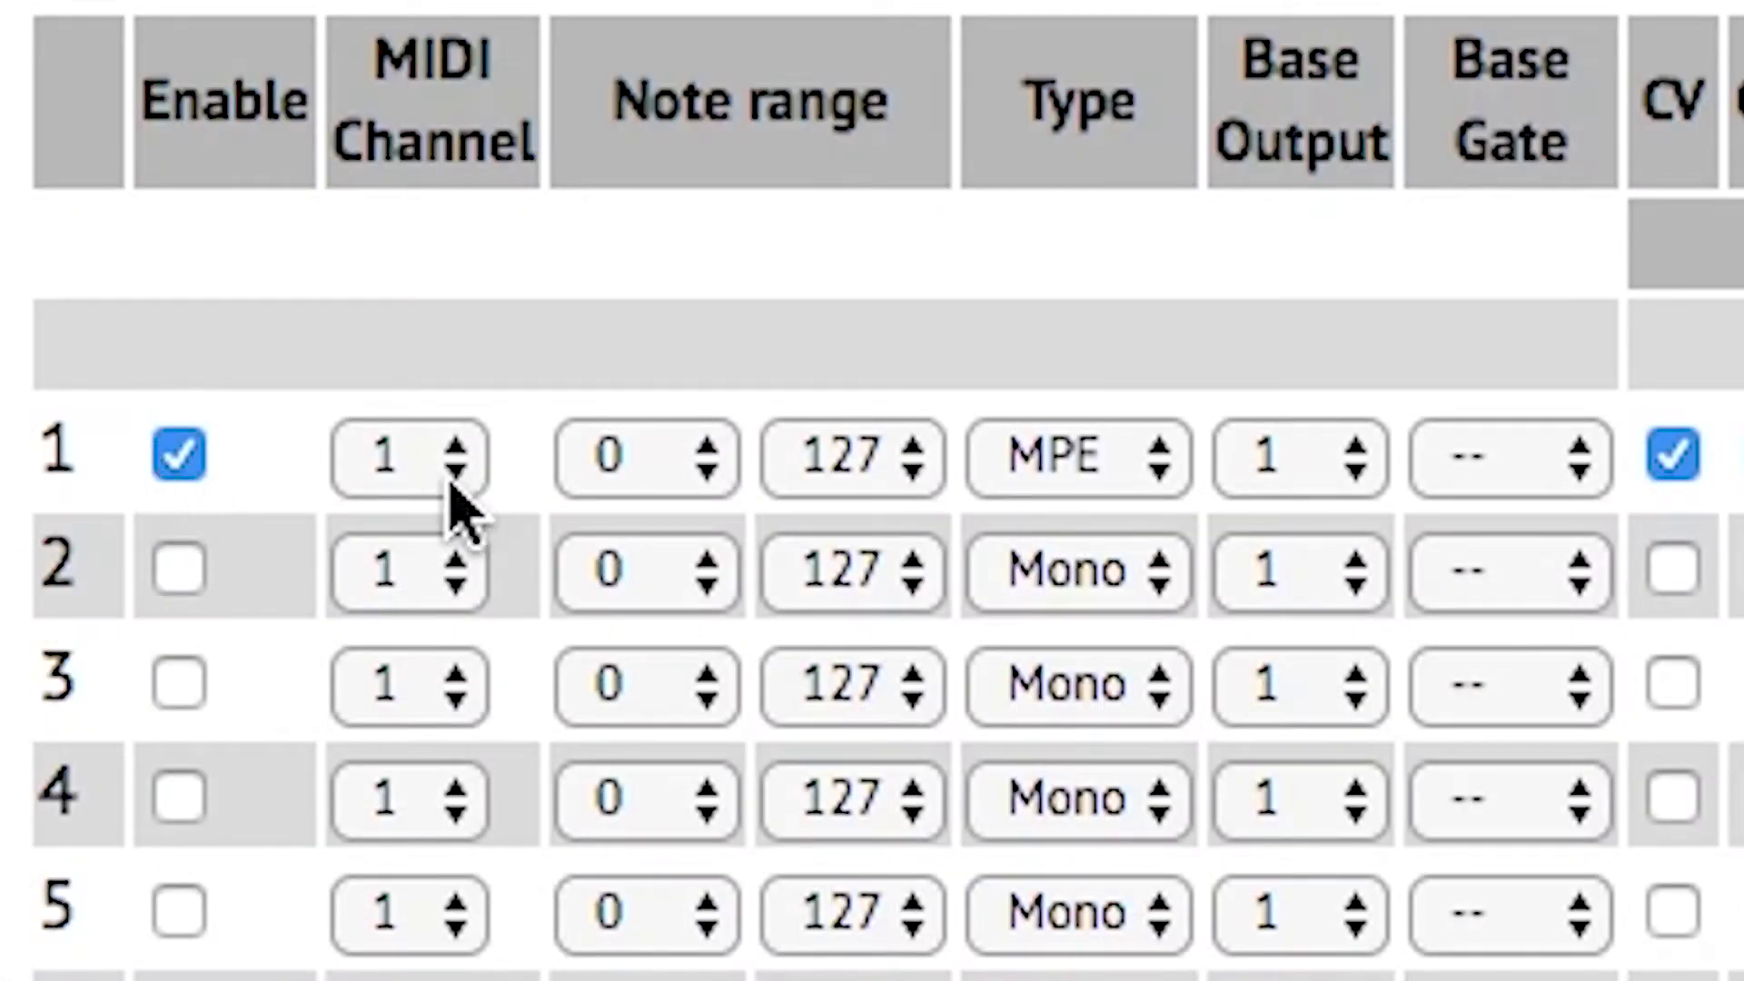
Set MIDI/CV converter 1 to MIDI channel 1 and type MPE.
left_click(380, 467)
left_click(380, 472)
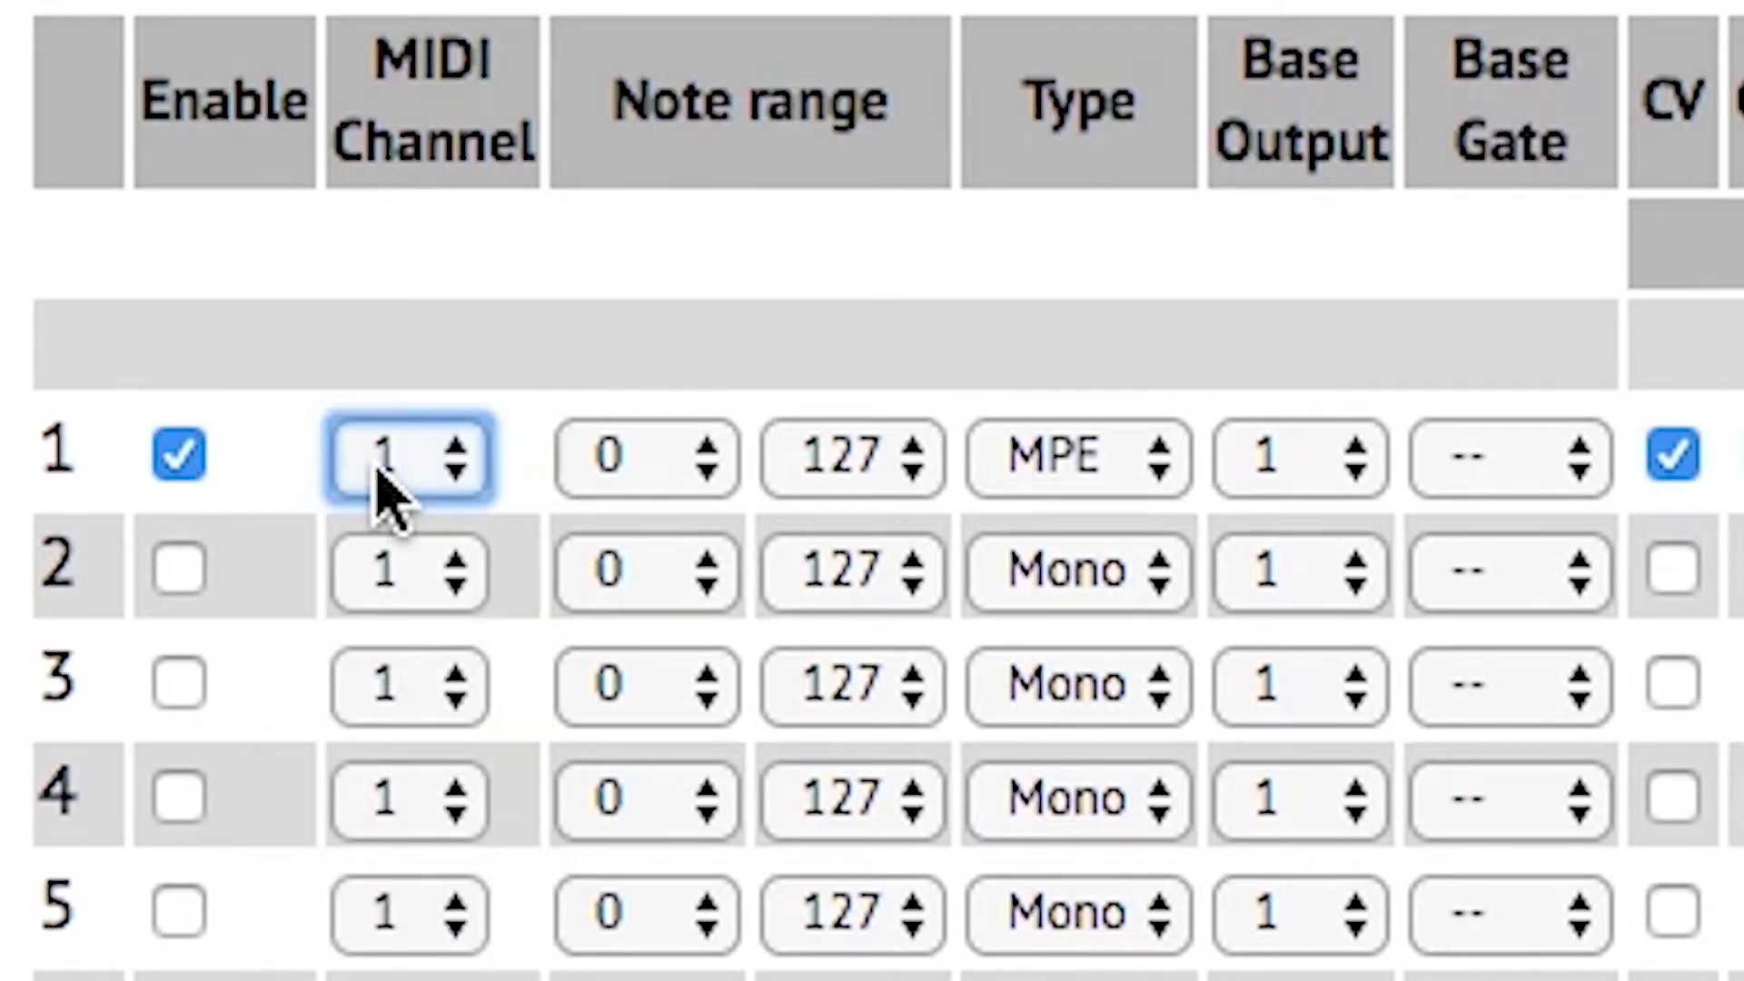
left_click(1008, 457)
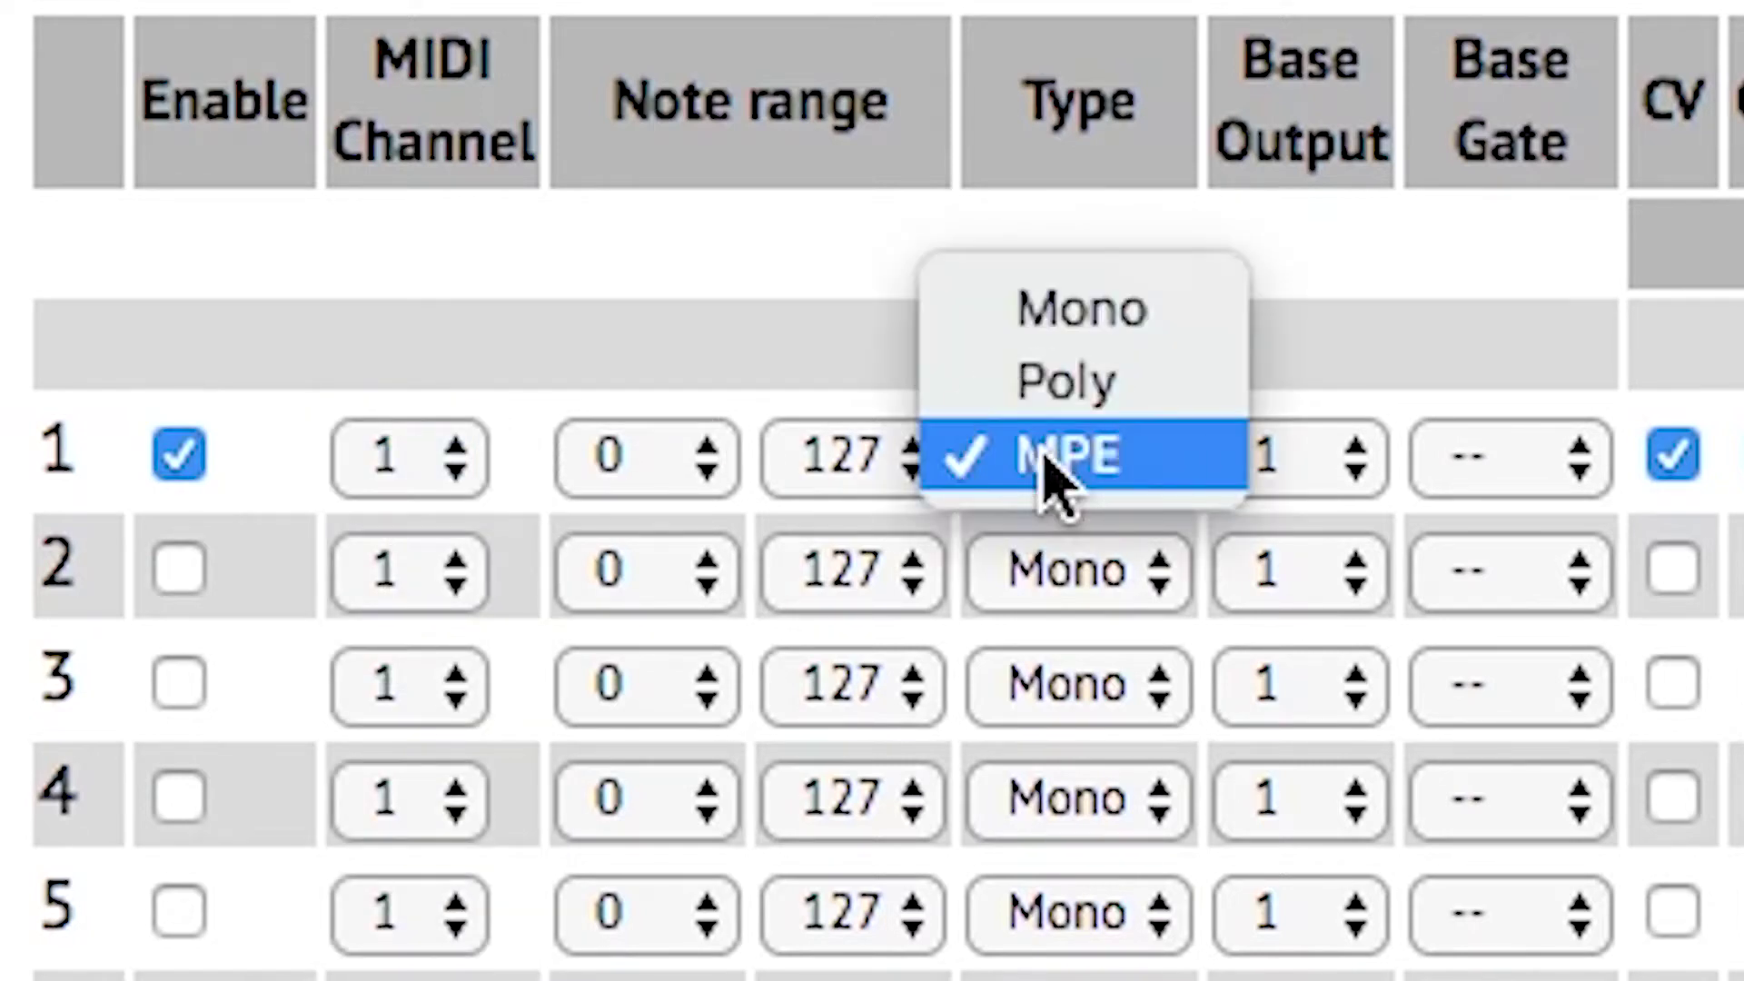
left_click(1088, 482)
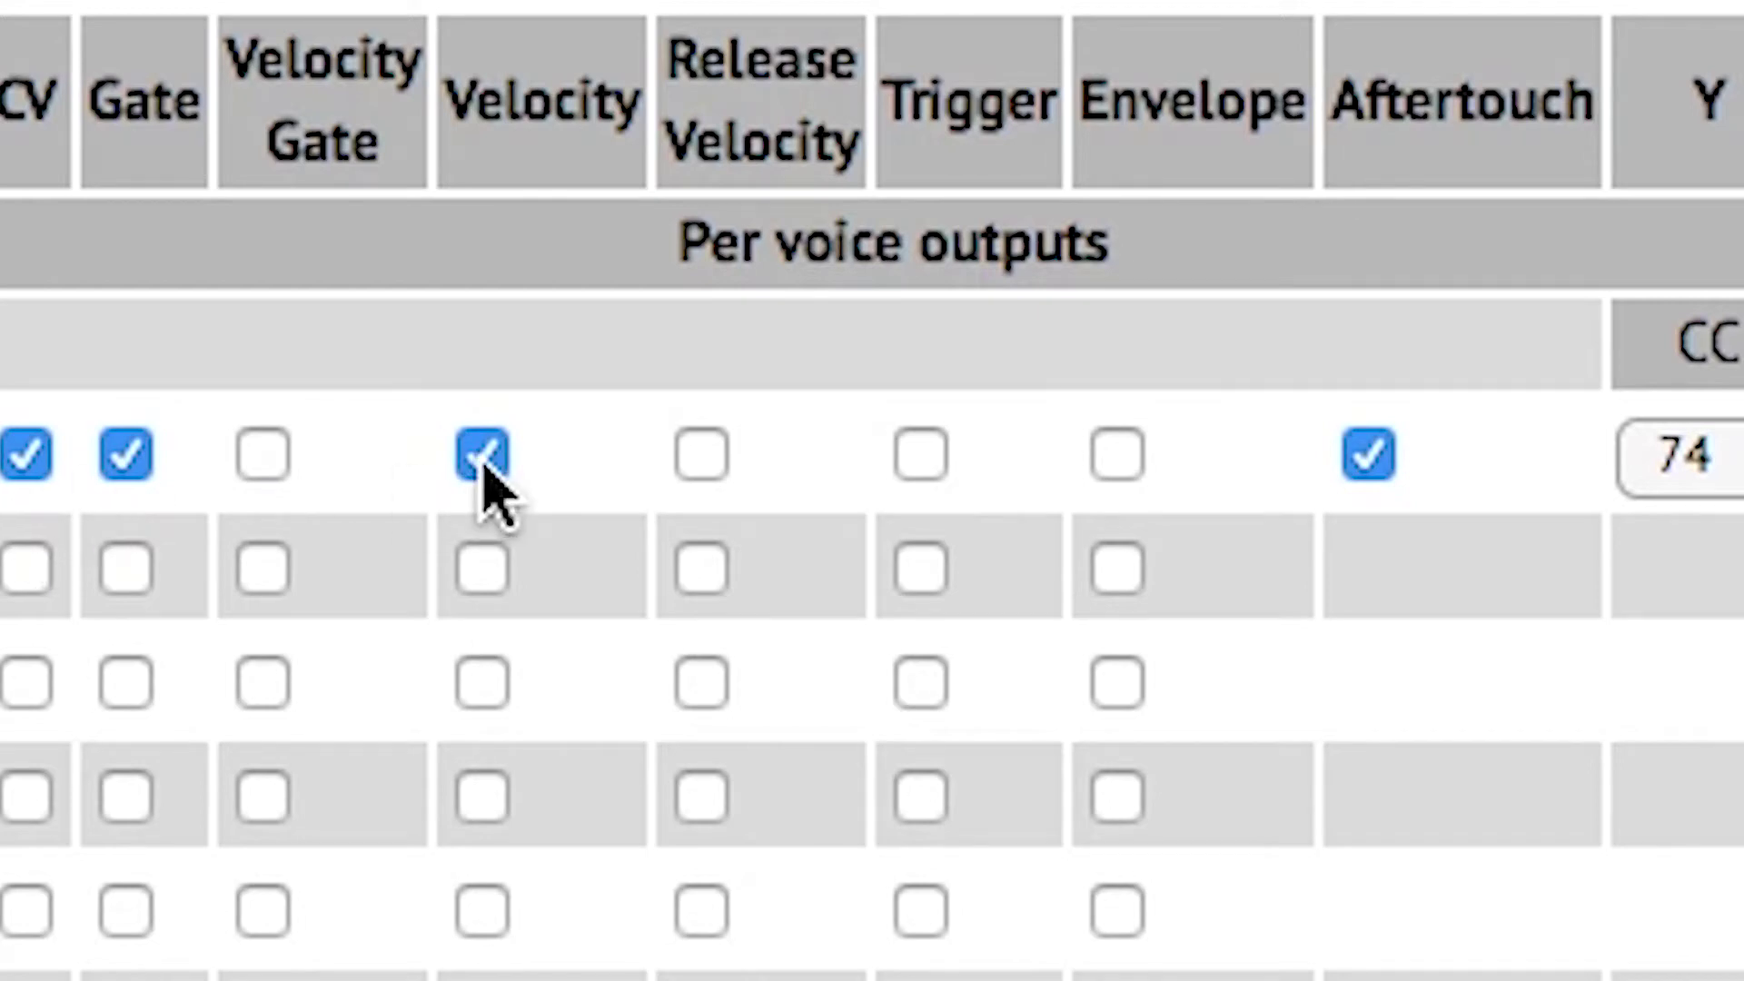
Set converter 1's Y output to CC 74 and its voice allocation to Lowest voice.
left_click(1703, 456)
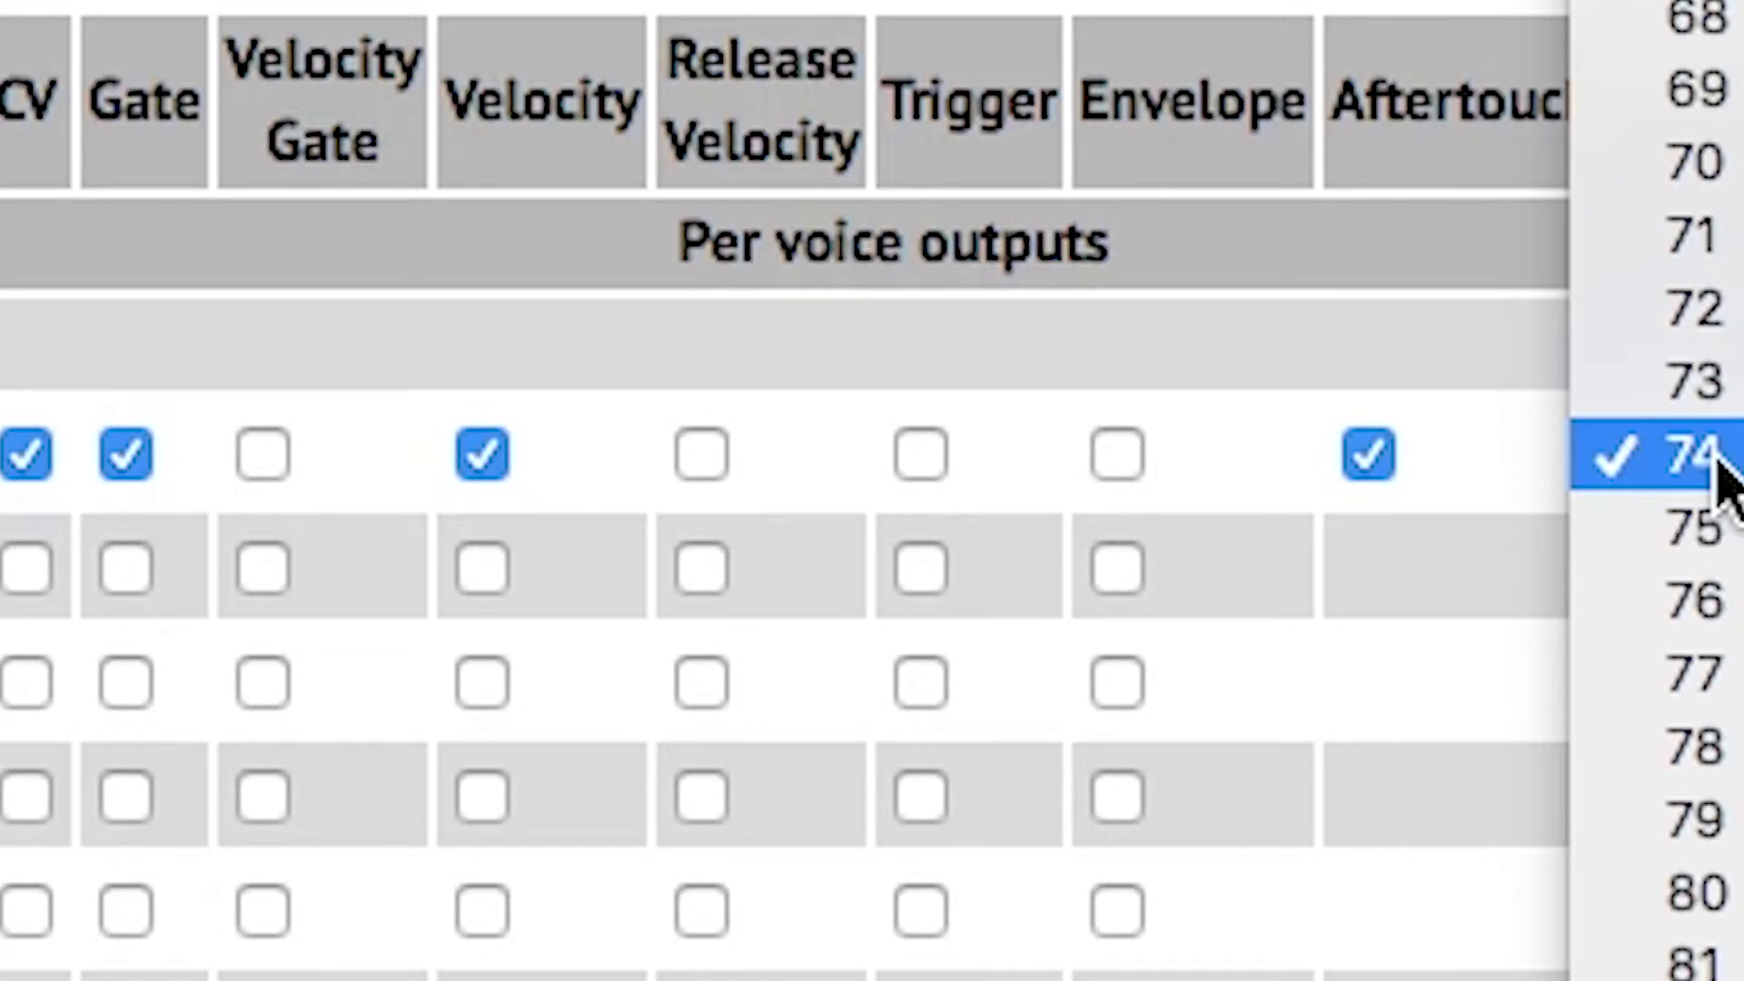
left_click(1723, 465)
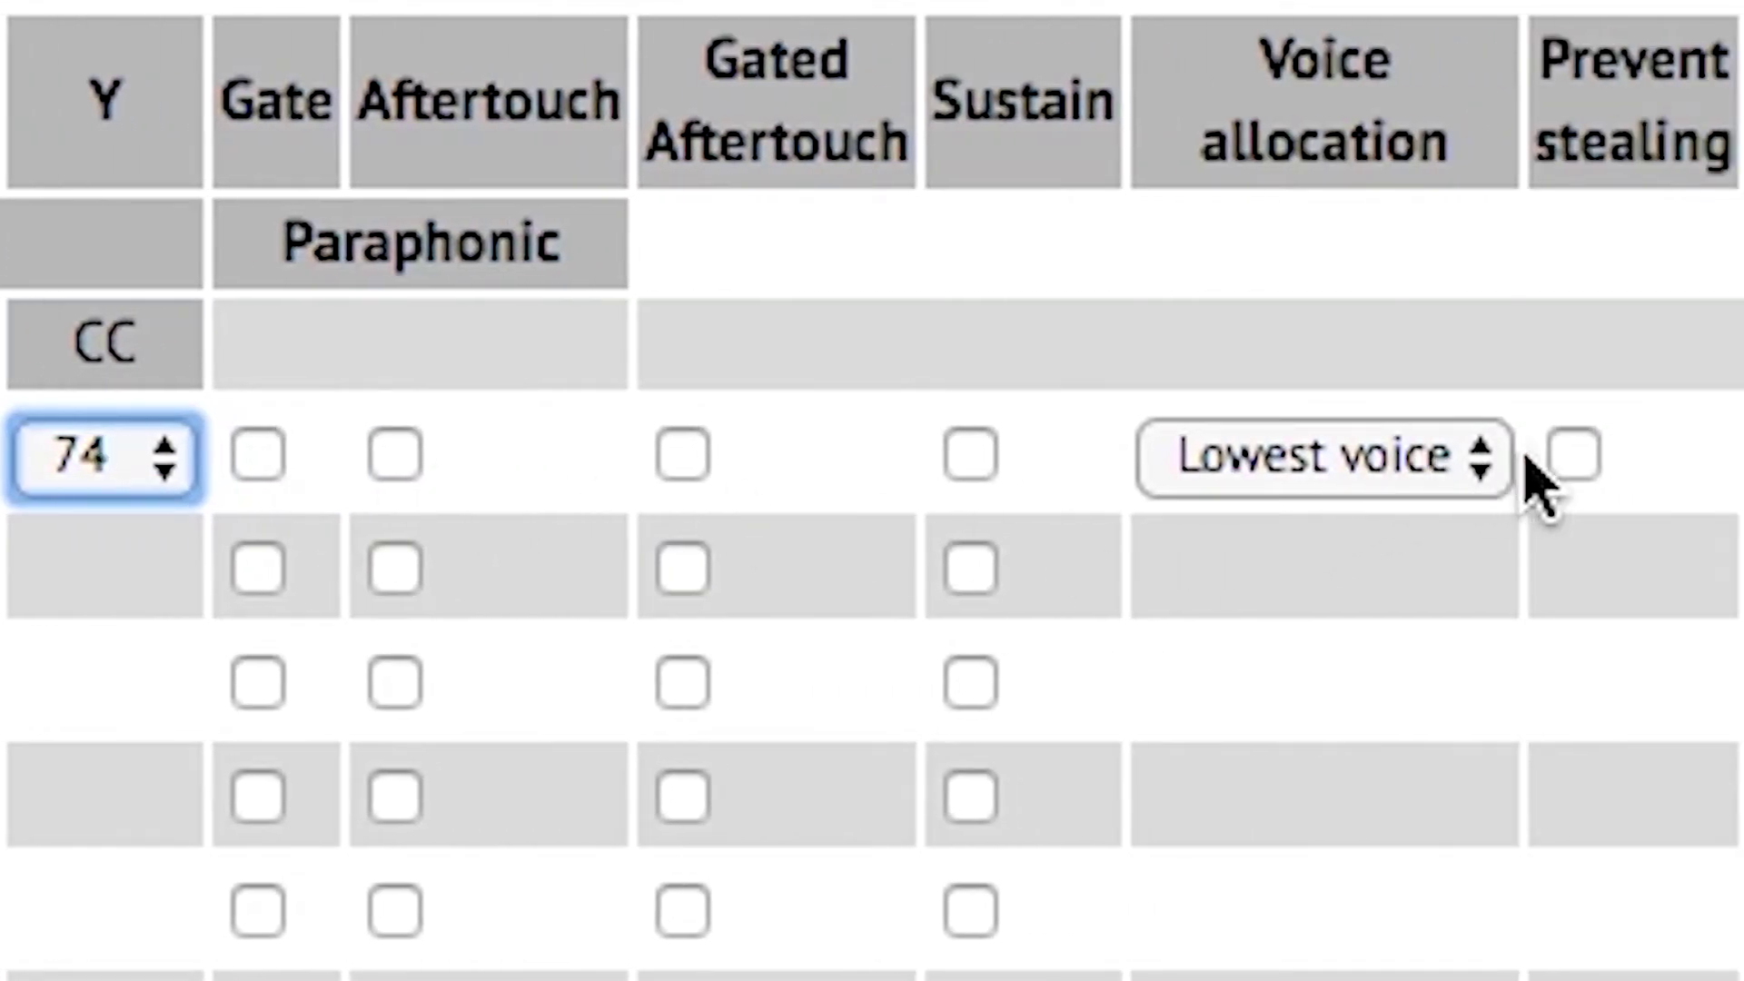
left_click(1497, 458)
left_click(1480, 465)
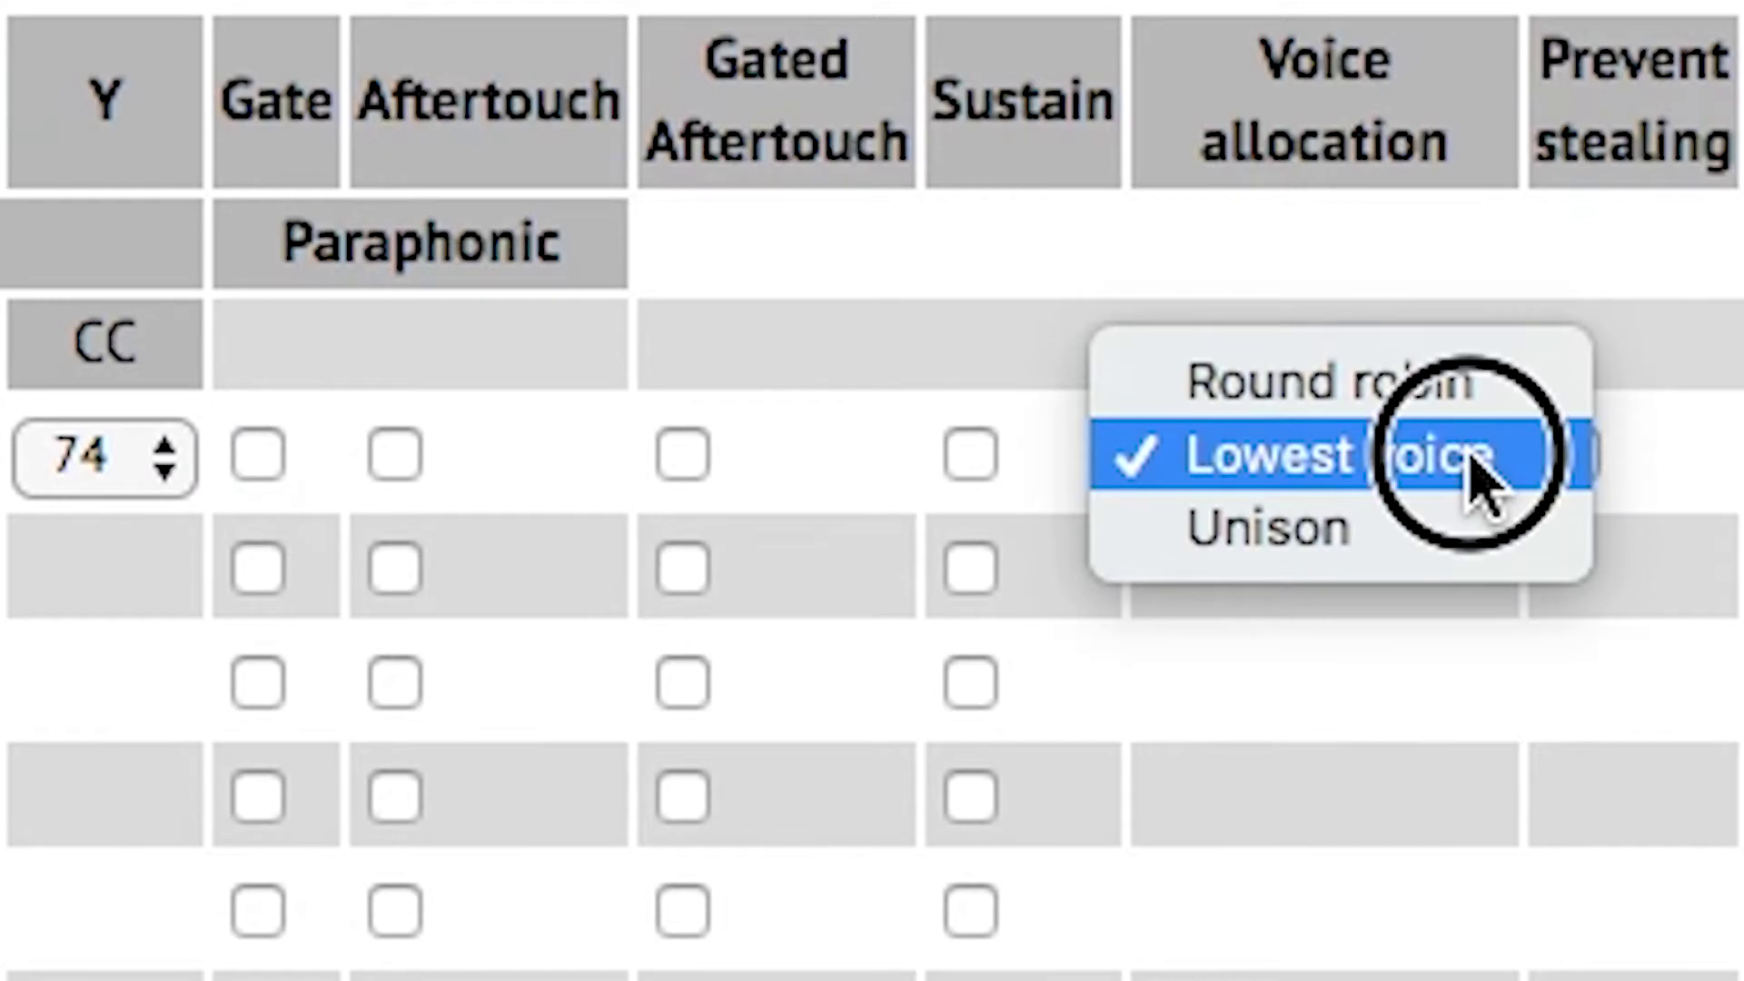
Set converter 1 to 1 voice, a bend range of 24 and last channel 4.
left_click(1008, 458)
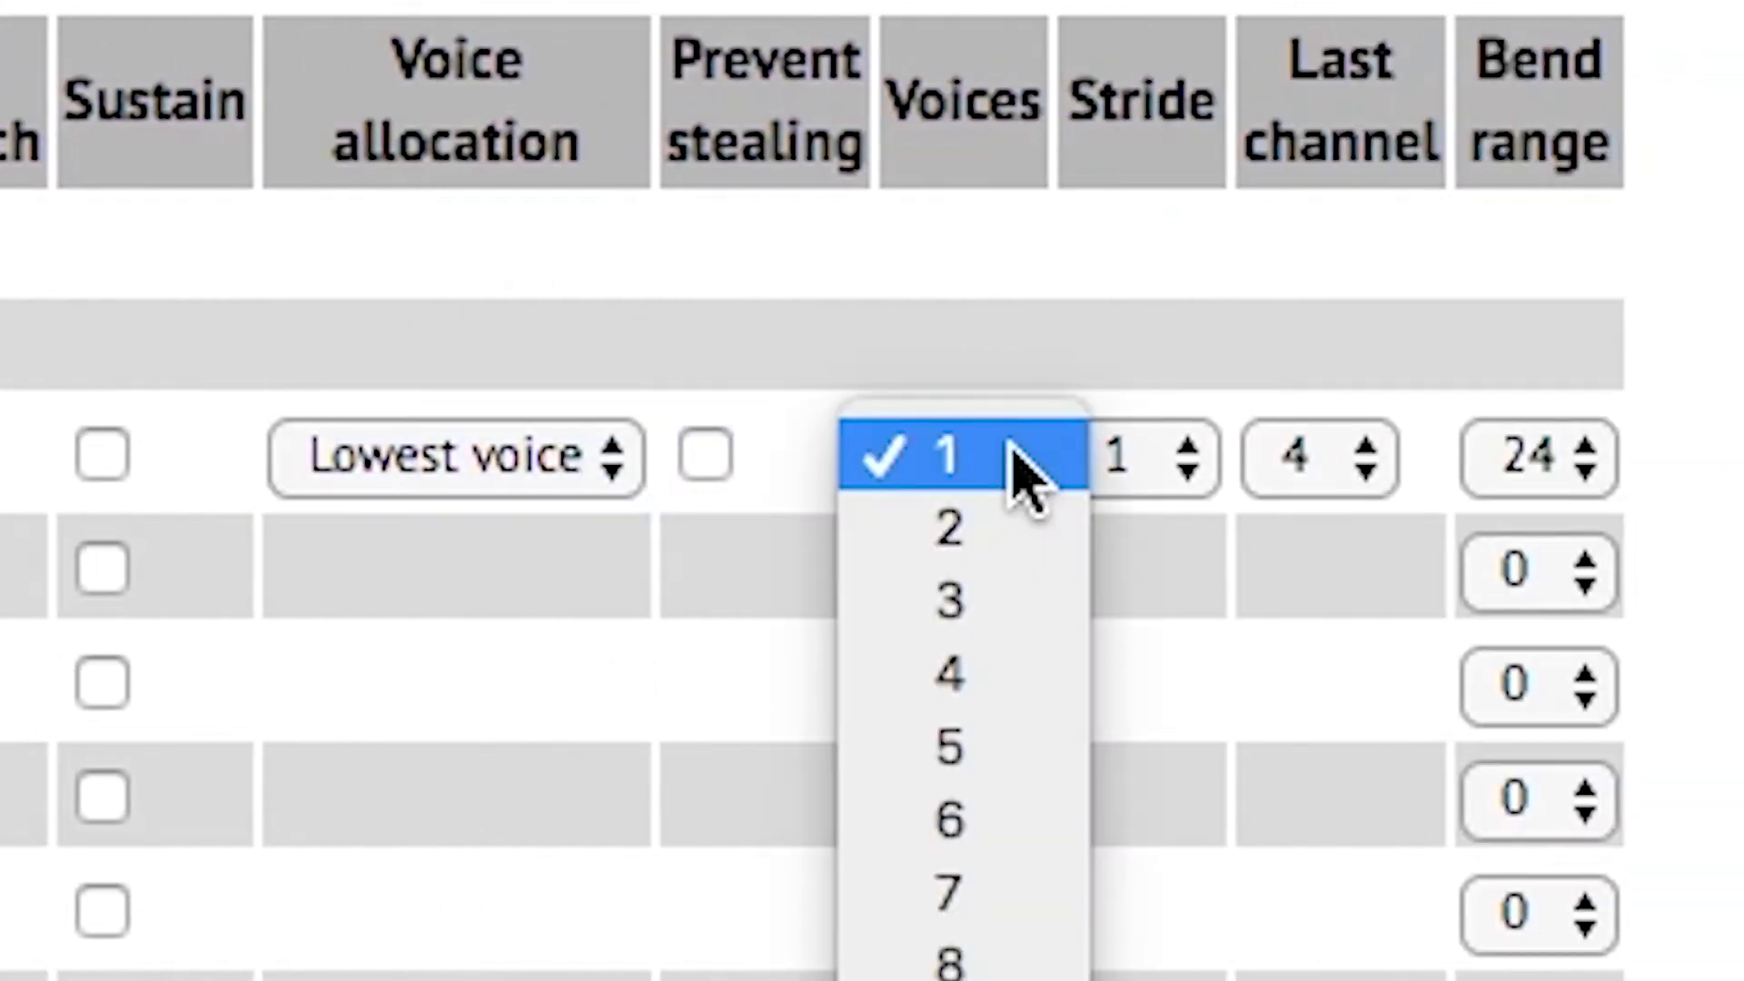
left_click(1070, 272)
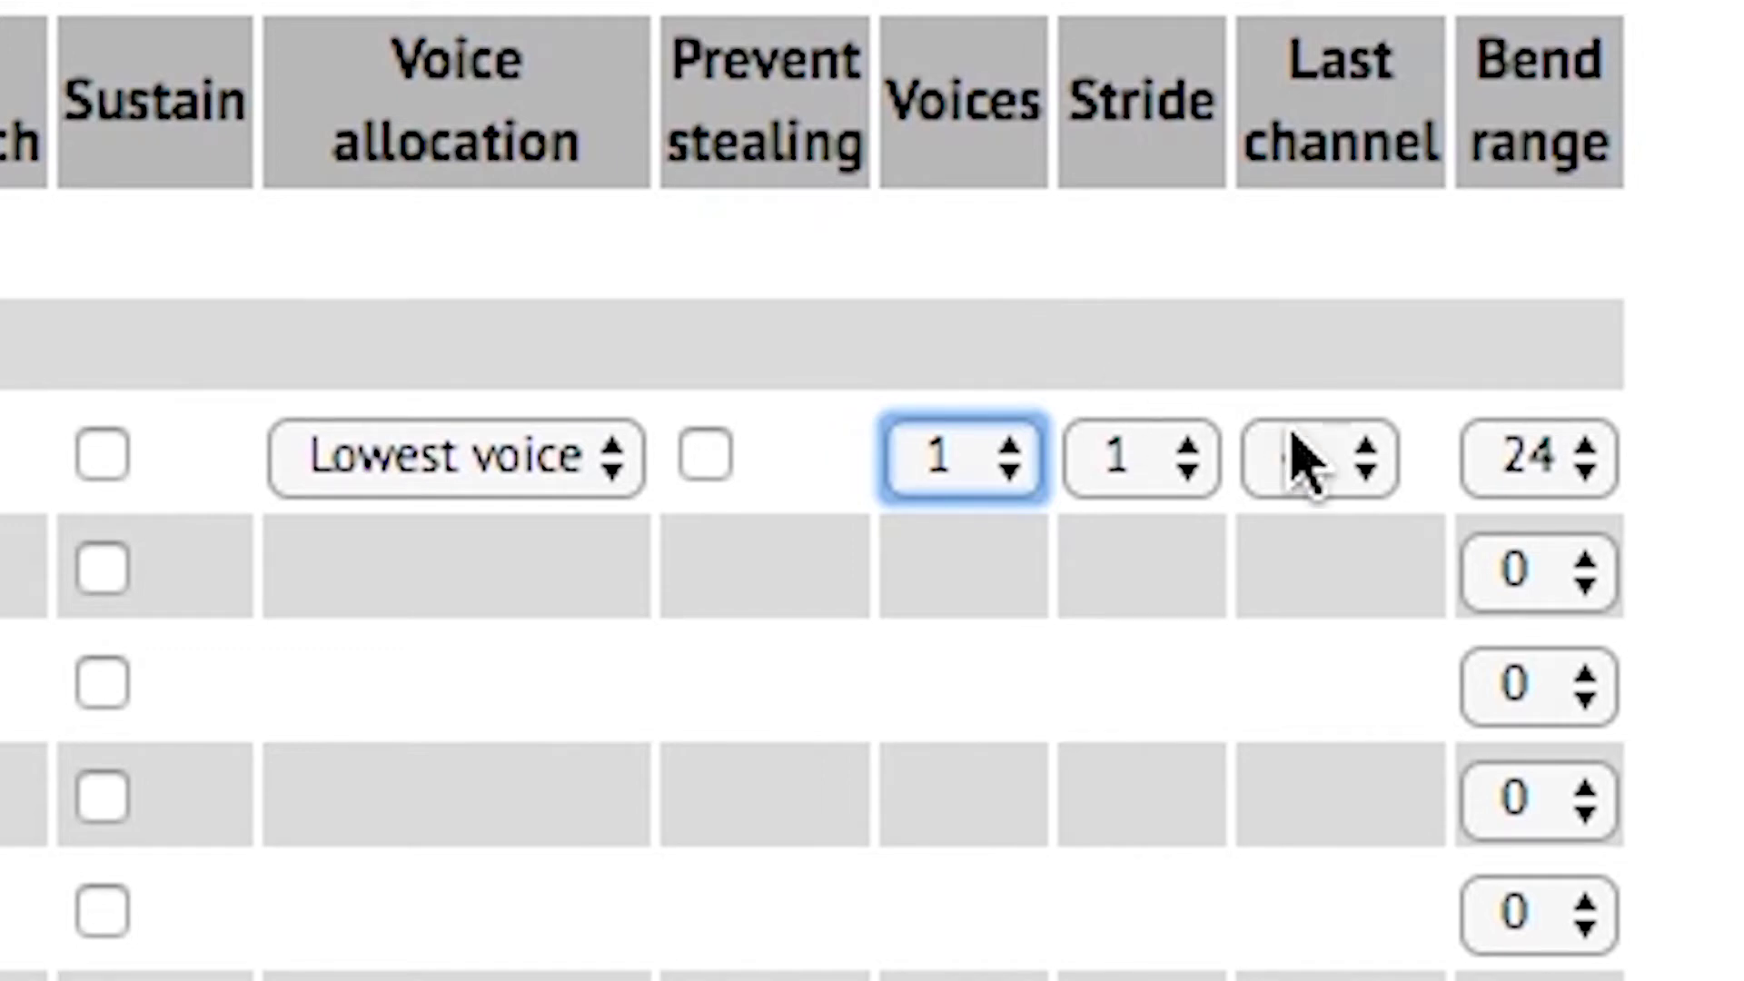
left_click(1541, 459)
left_click(1726, 479)
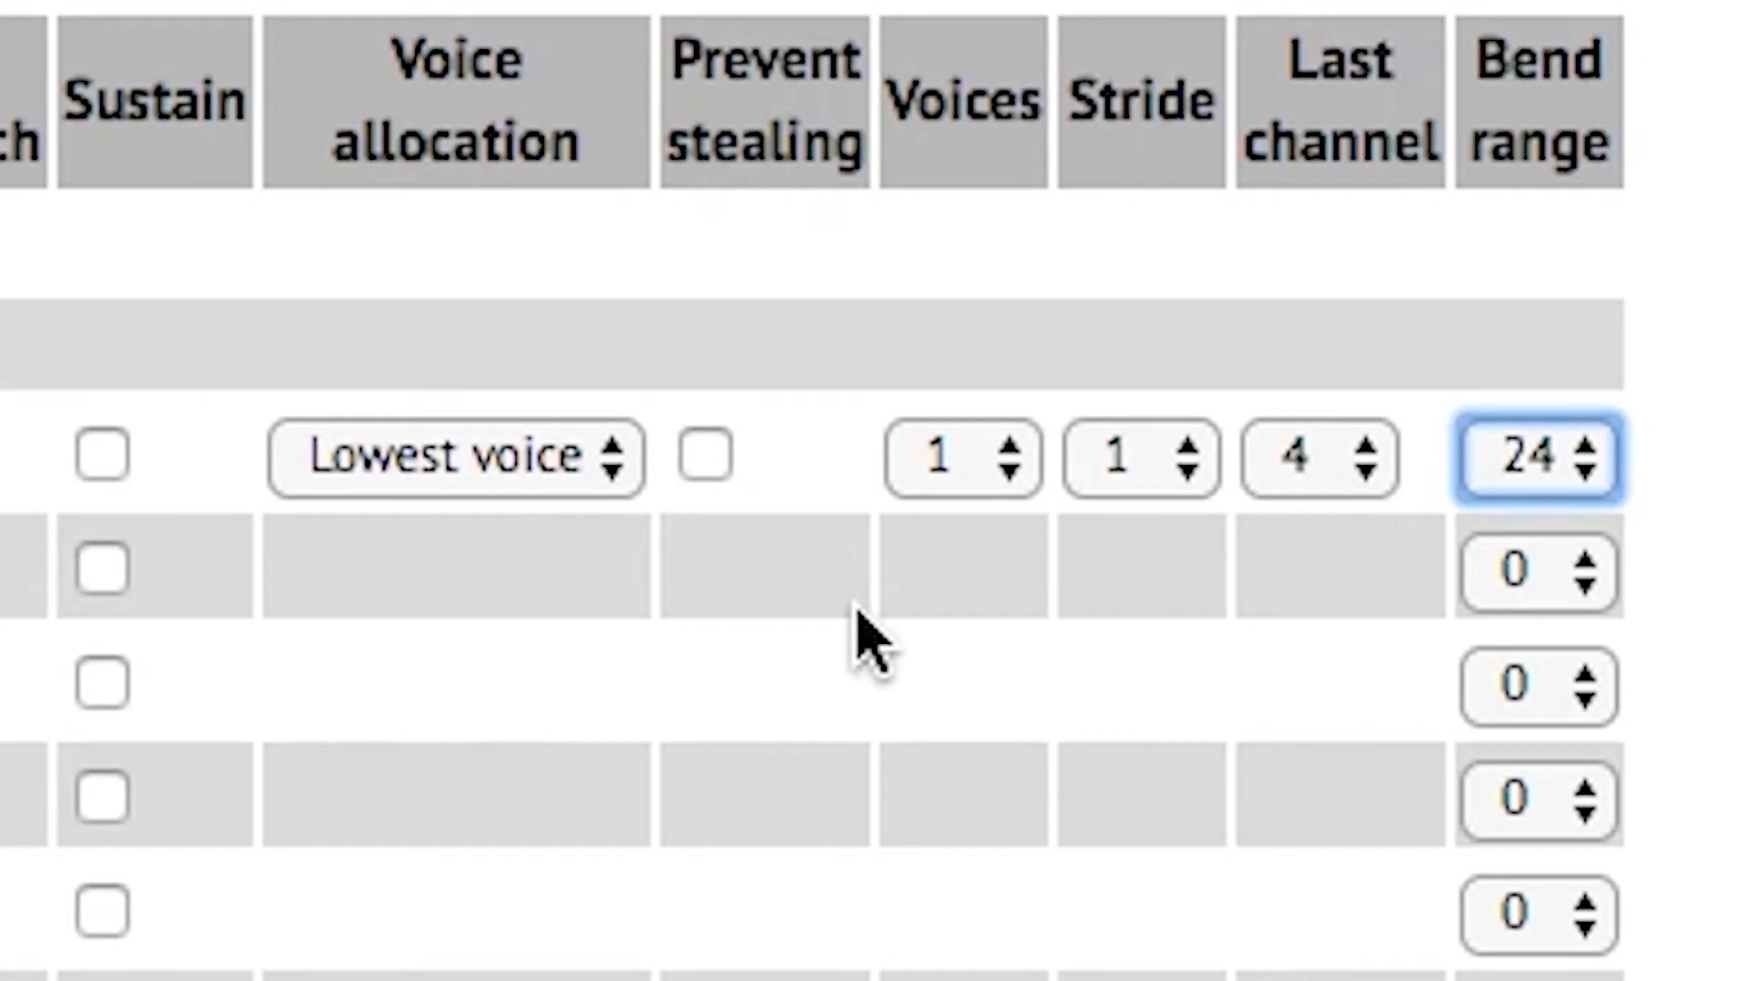
left_click(1307, 472)
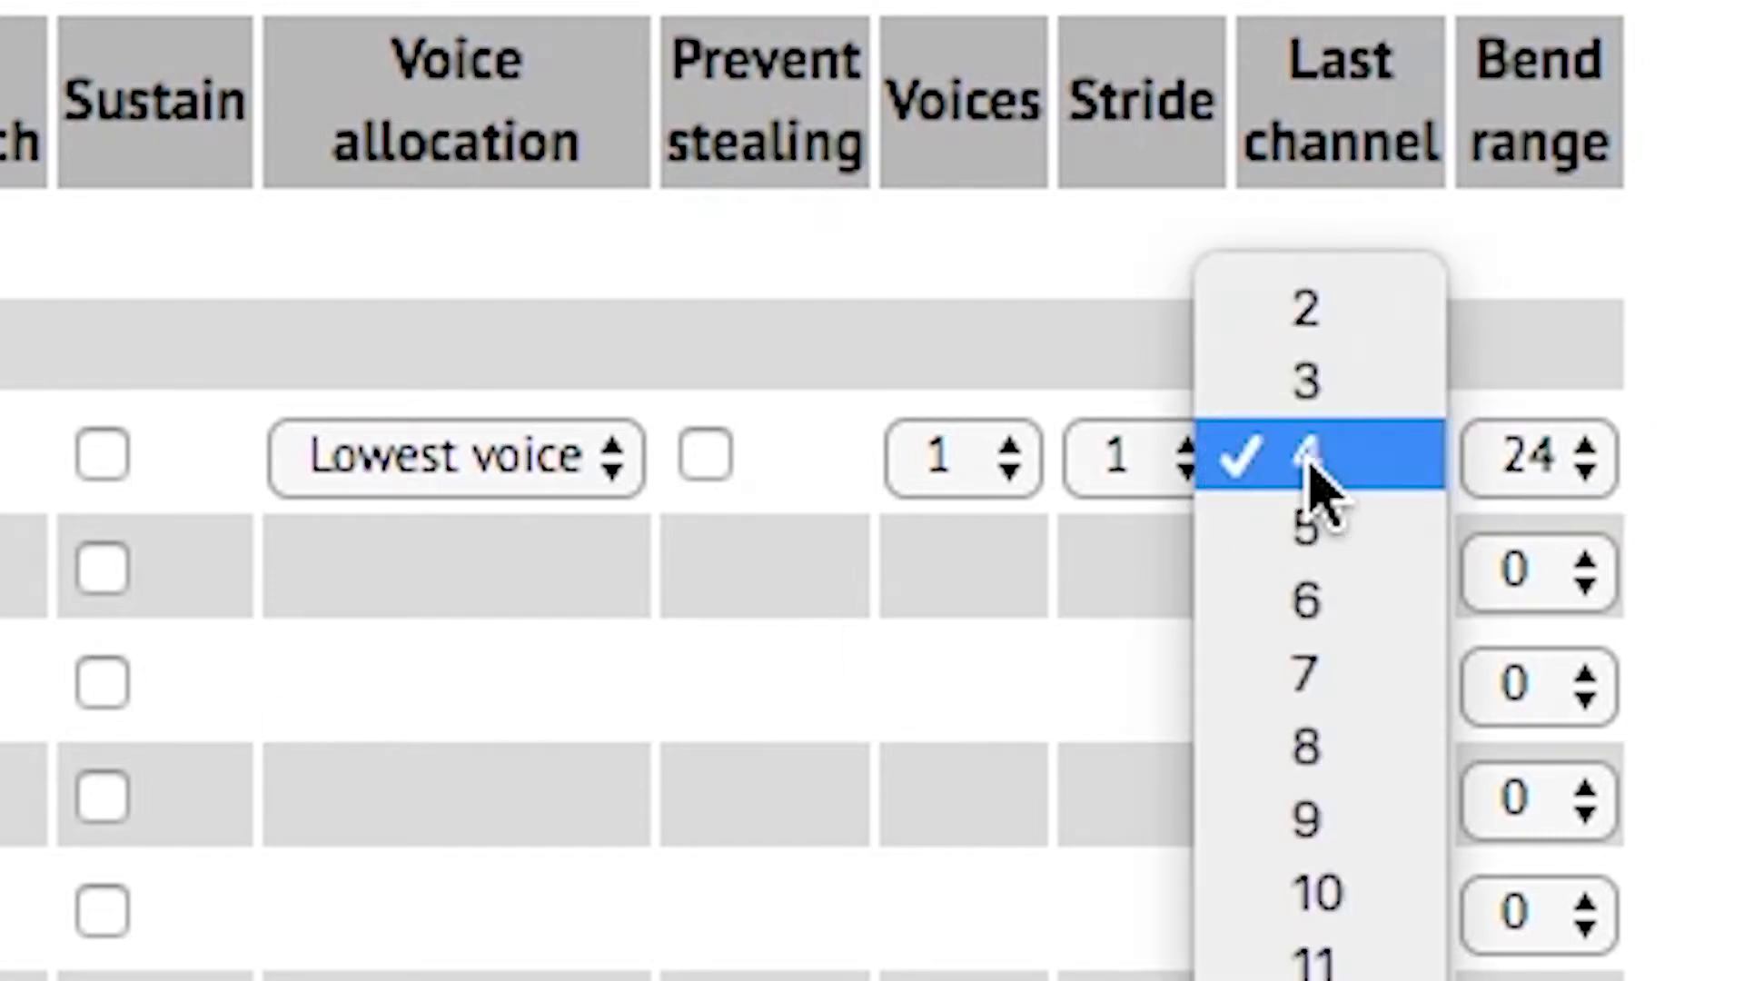
left_click(1311, 468)
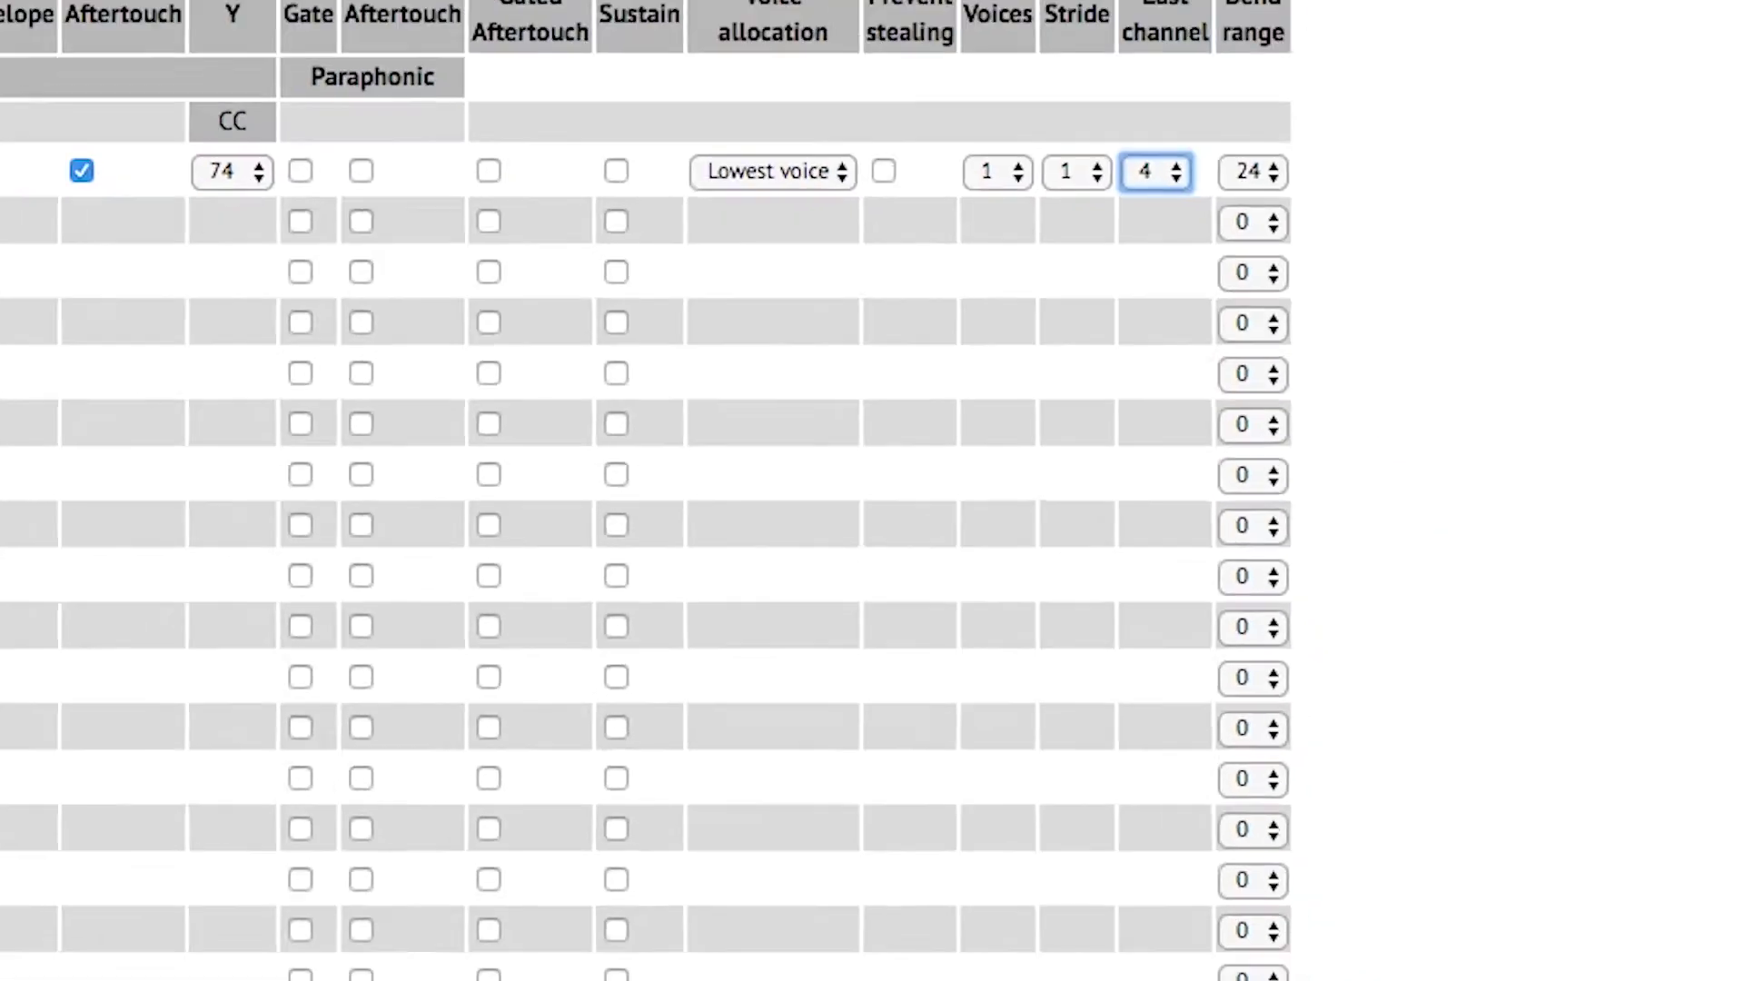
Set the output range of FH-2 output 5 to 0-5V in the output configurator.
scroll(501, 571, "down", 5)
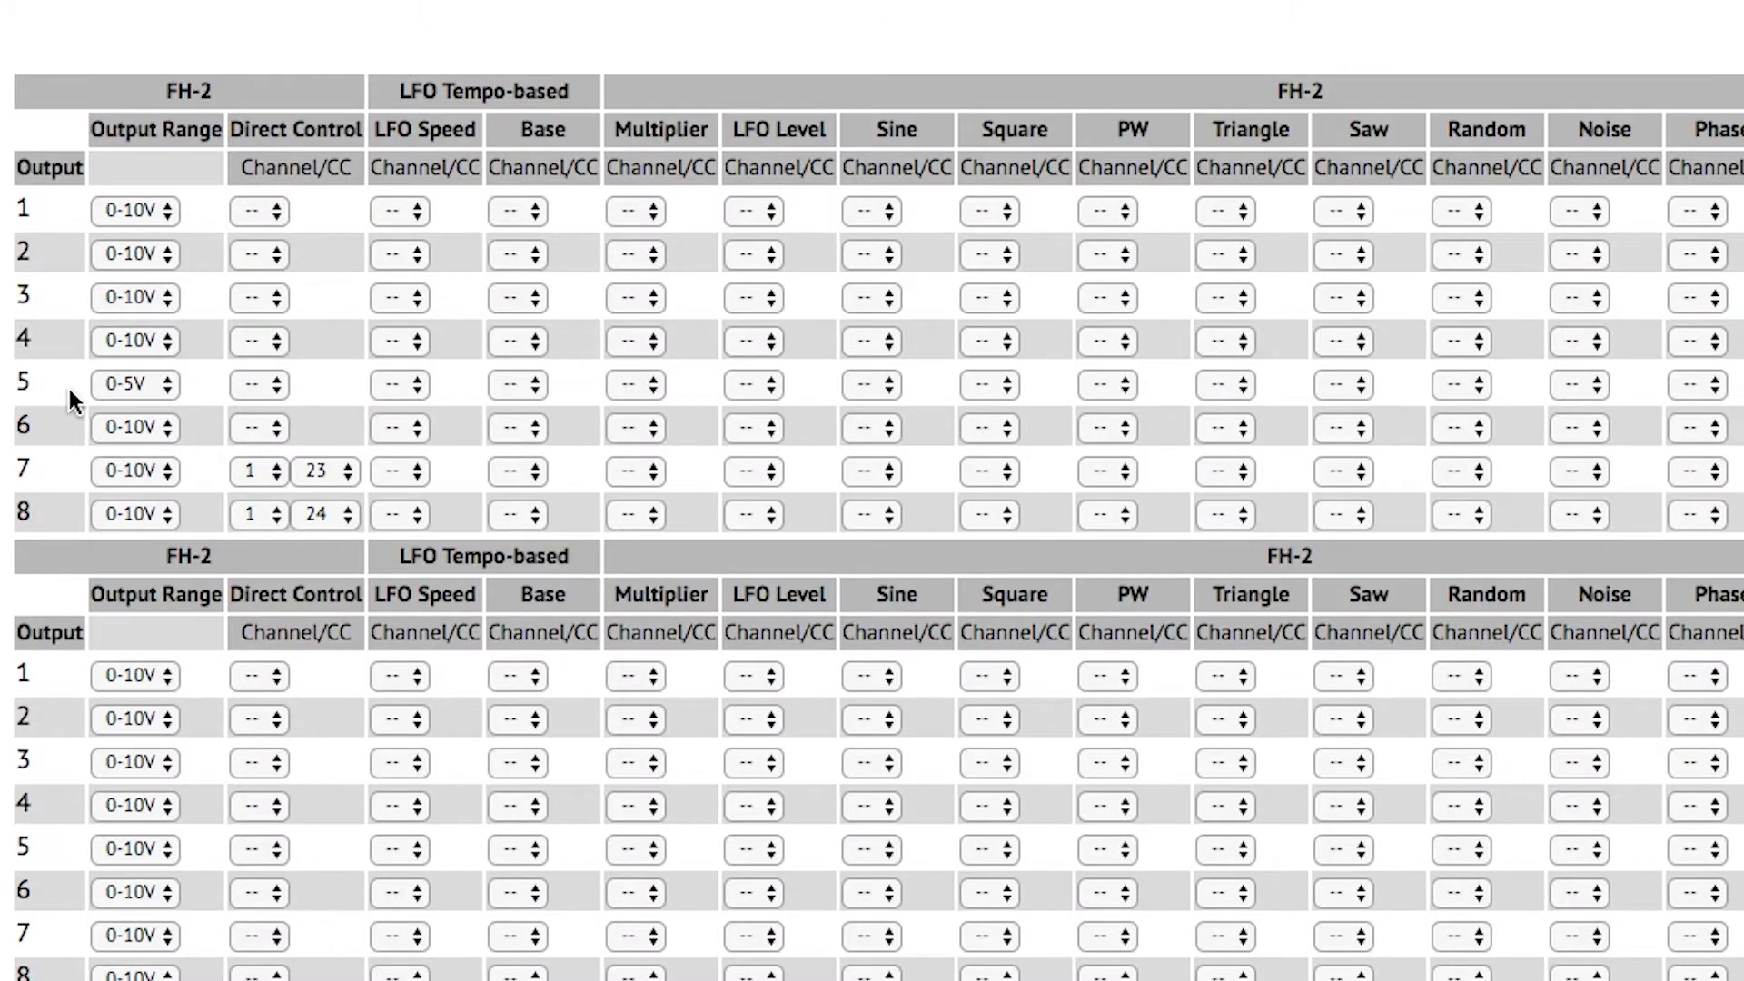
left_click(151, 385)
left_click(218, 385)
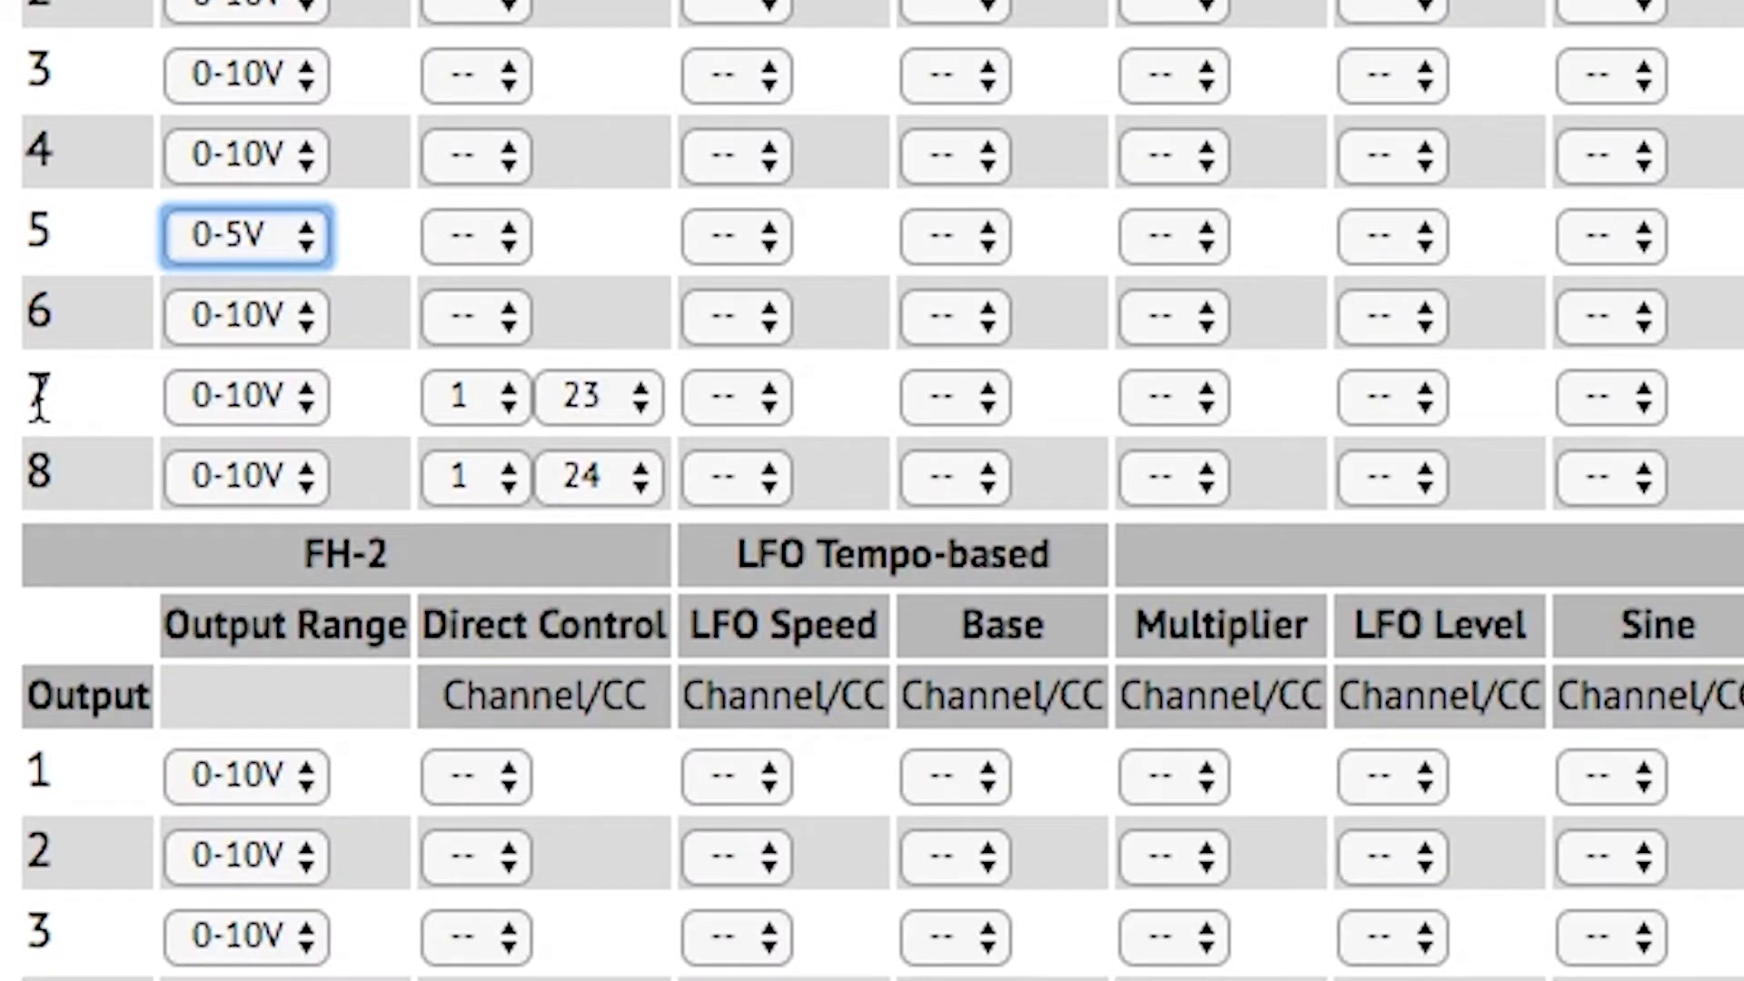
double_click(66, 409)
left_click(155, 445)
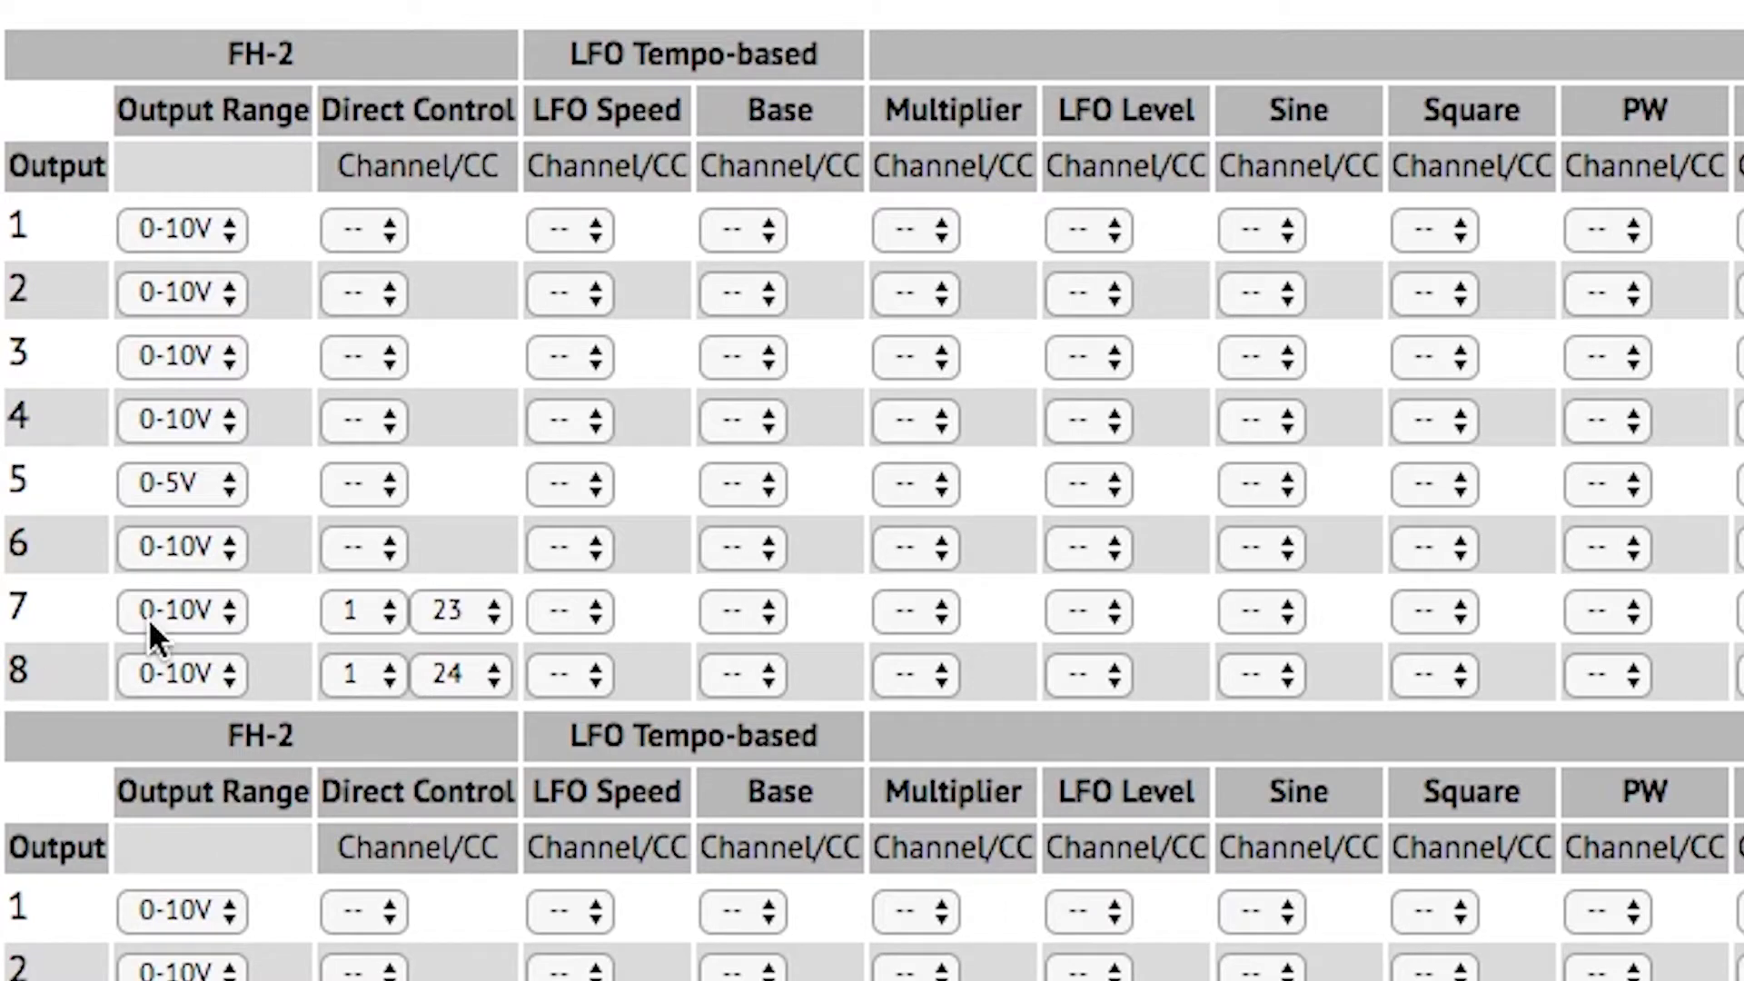
Keep output 6 at the 0-10V range and assign its direct control to channel 1 with a CC number.
left_click(201, 553)
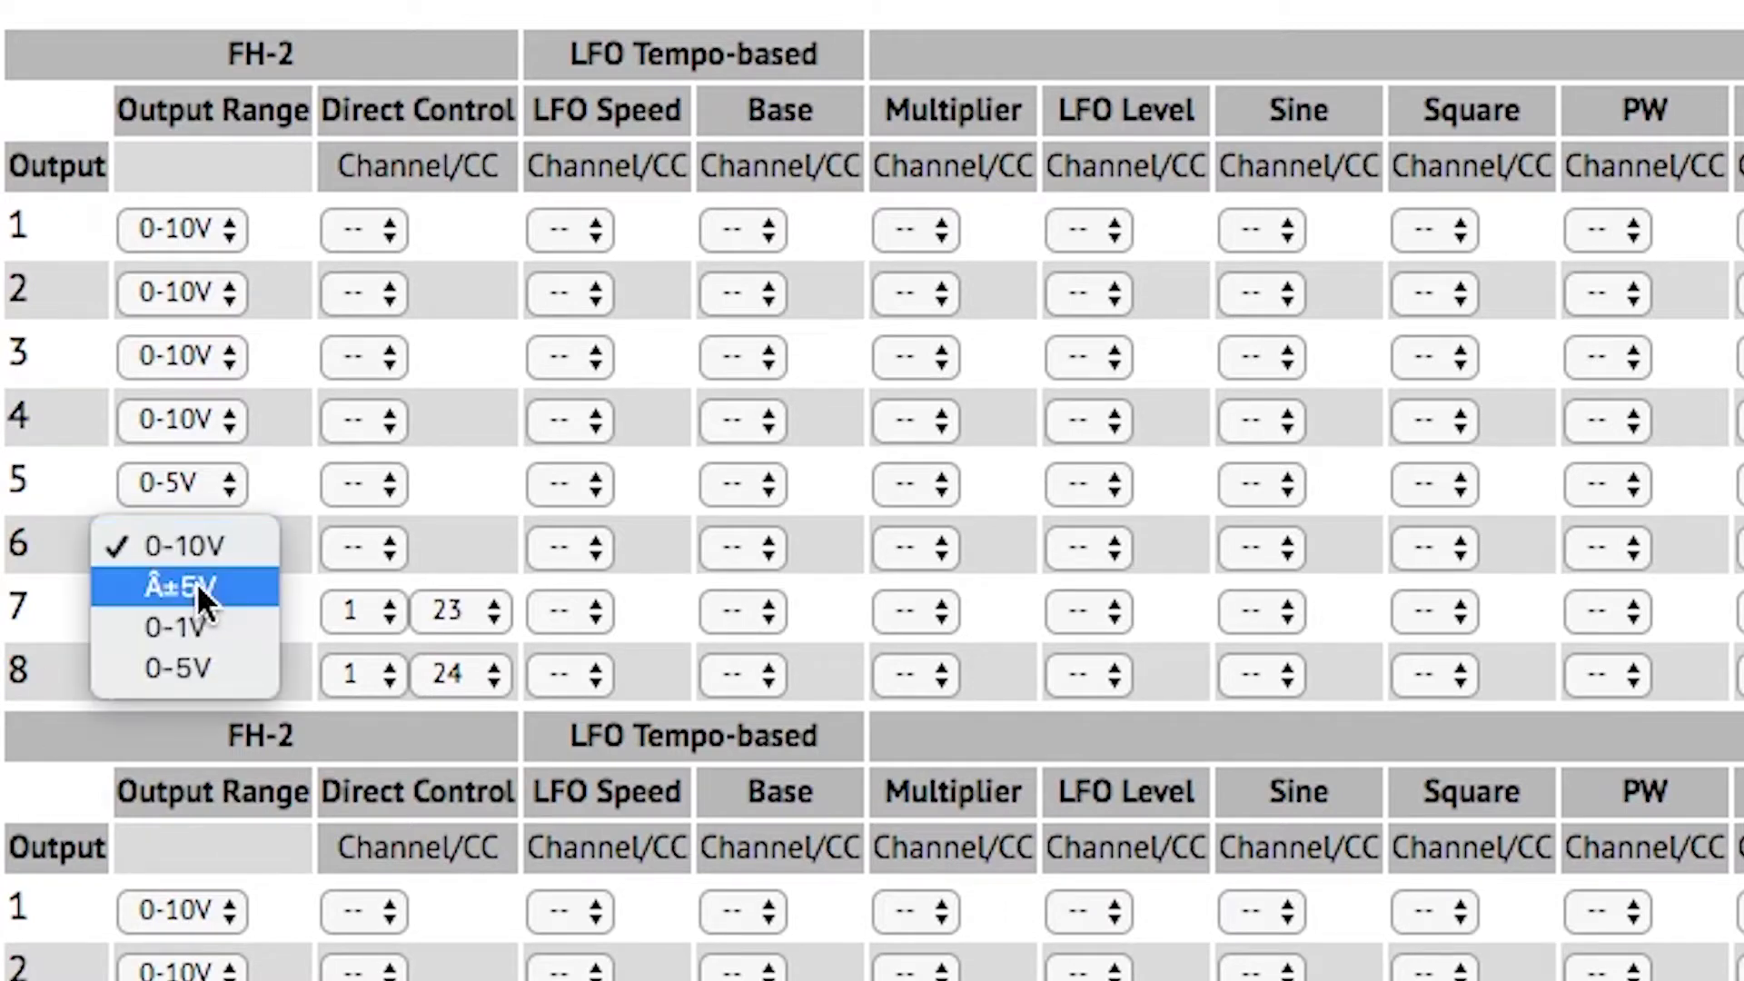
left_click(348, 555)
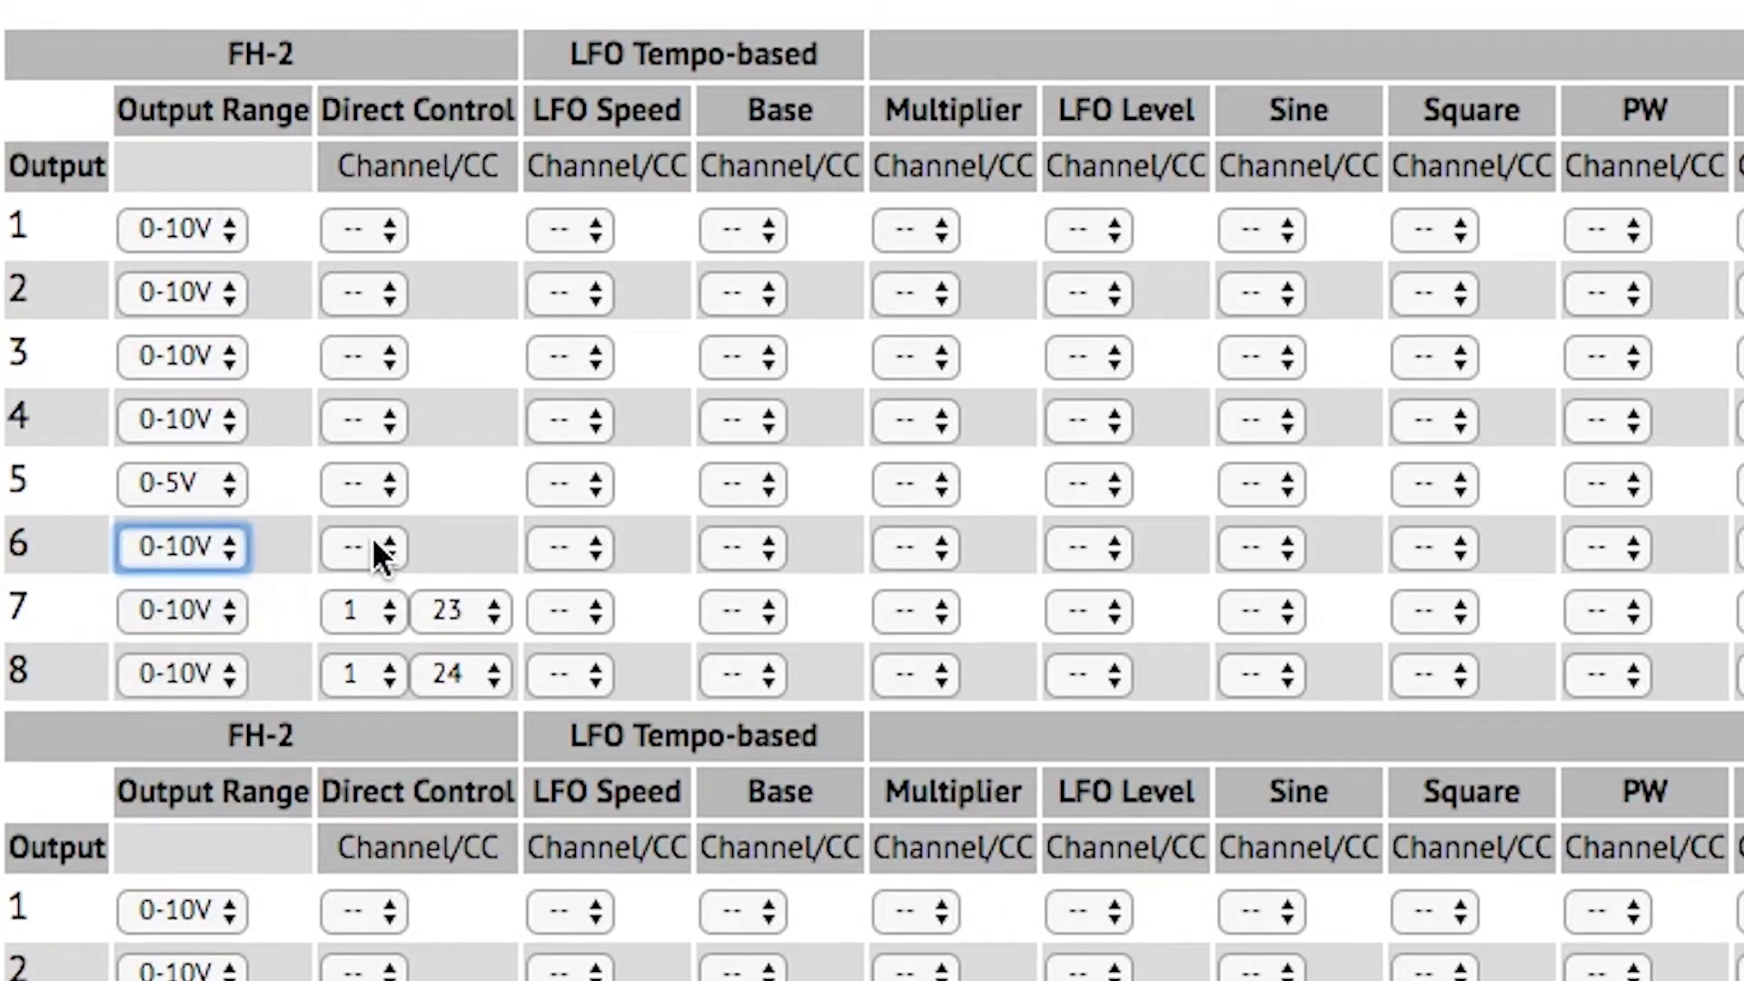
left_click(367, 545)
left_click(361, 592)
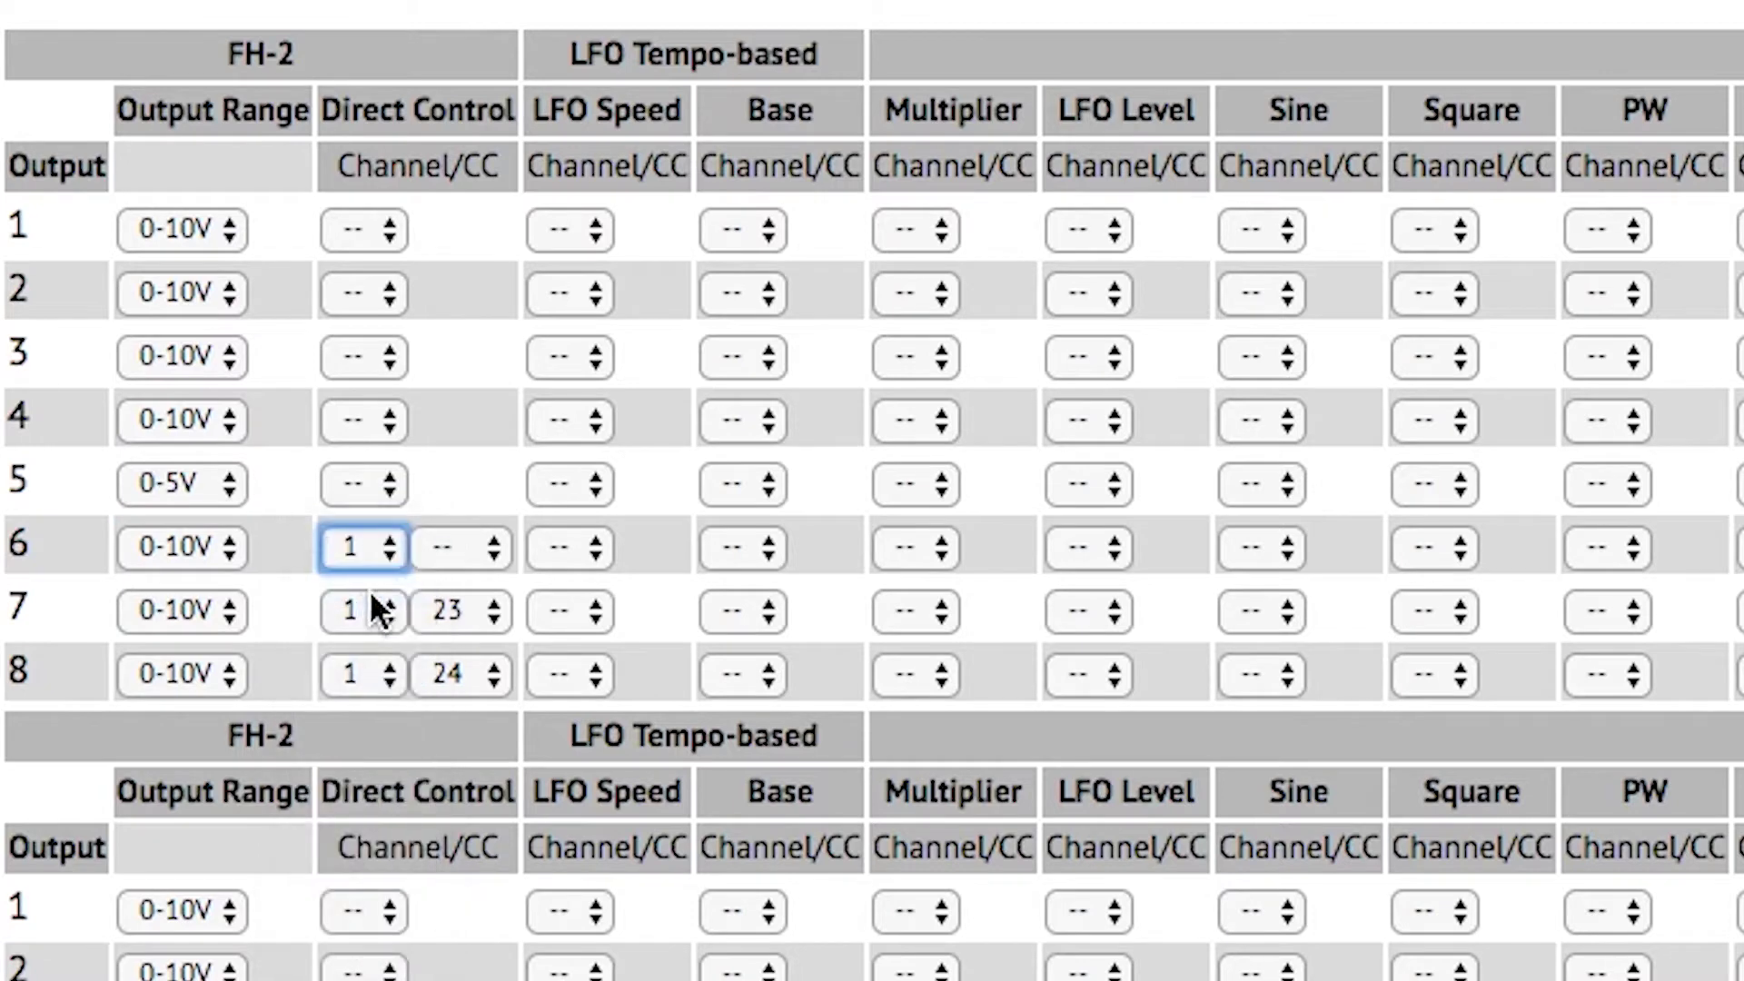
left_click(448, 552)
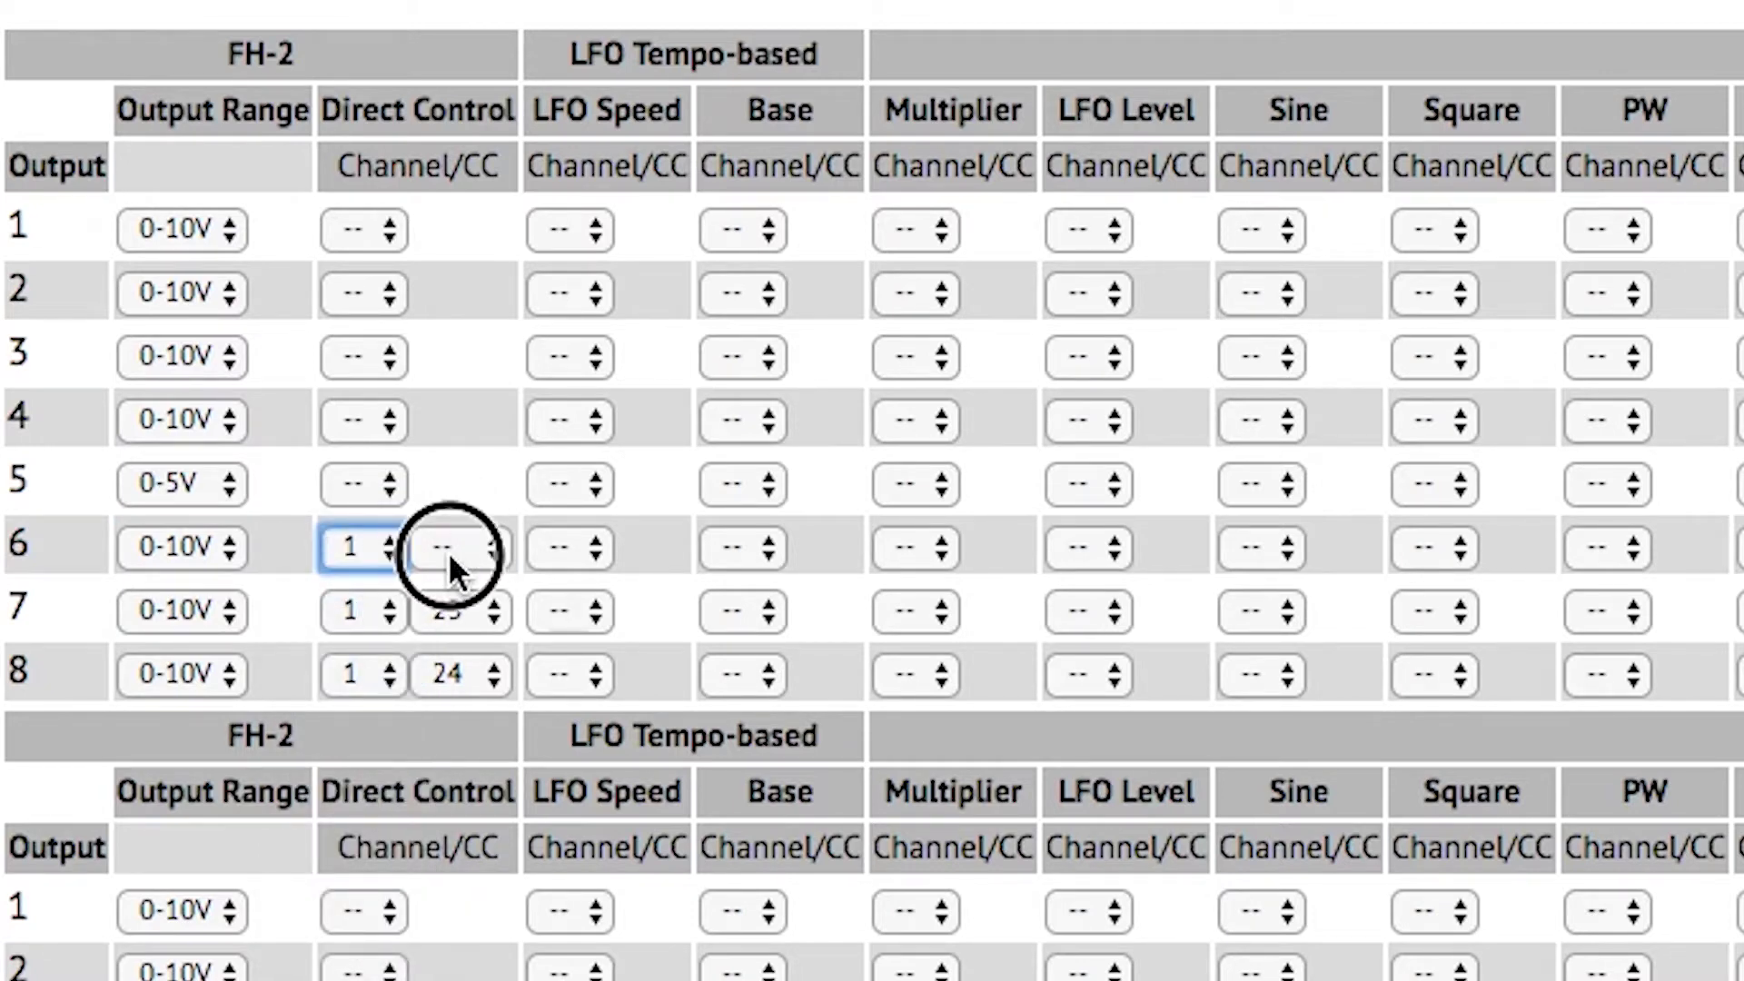
scroll(449, 544, "down", 5)
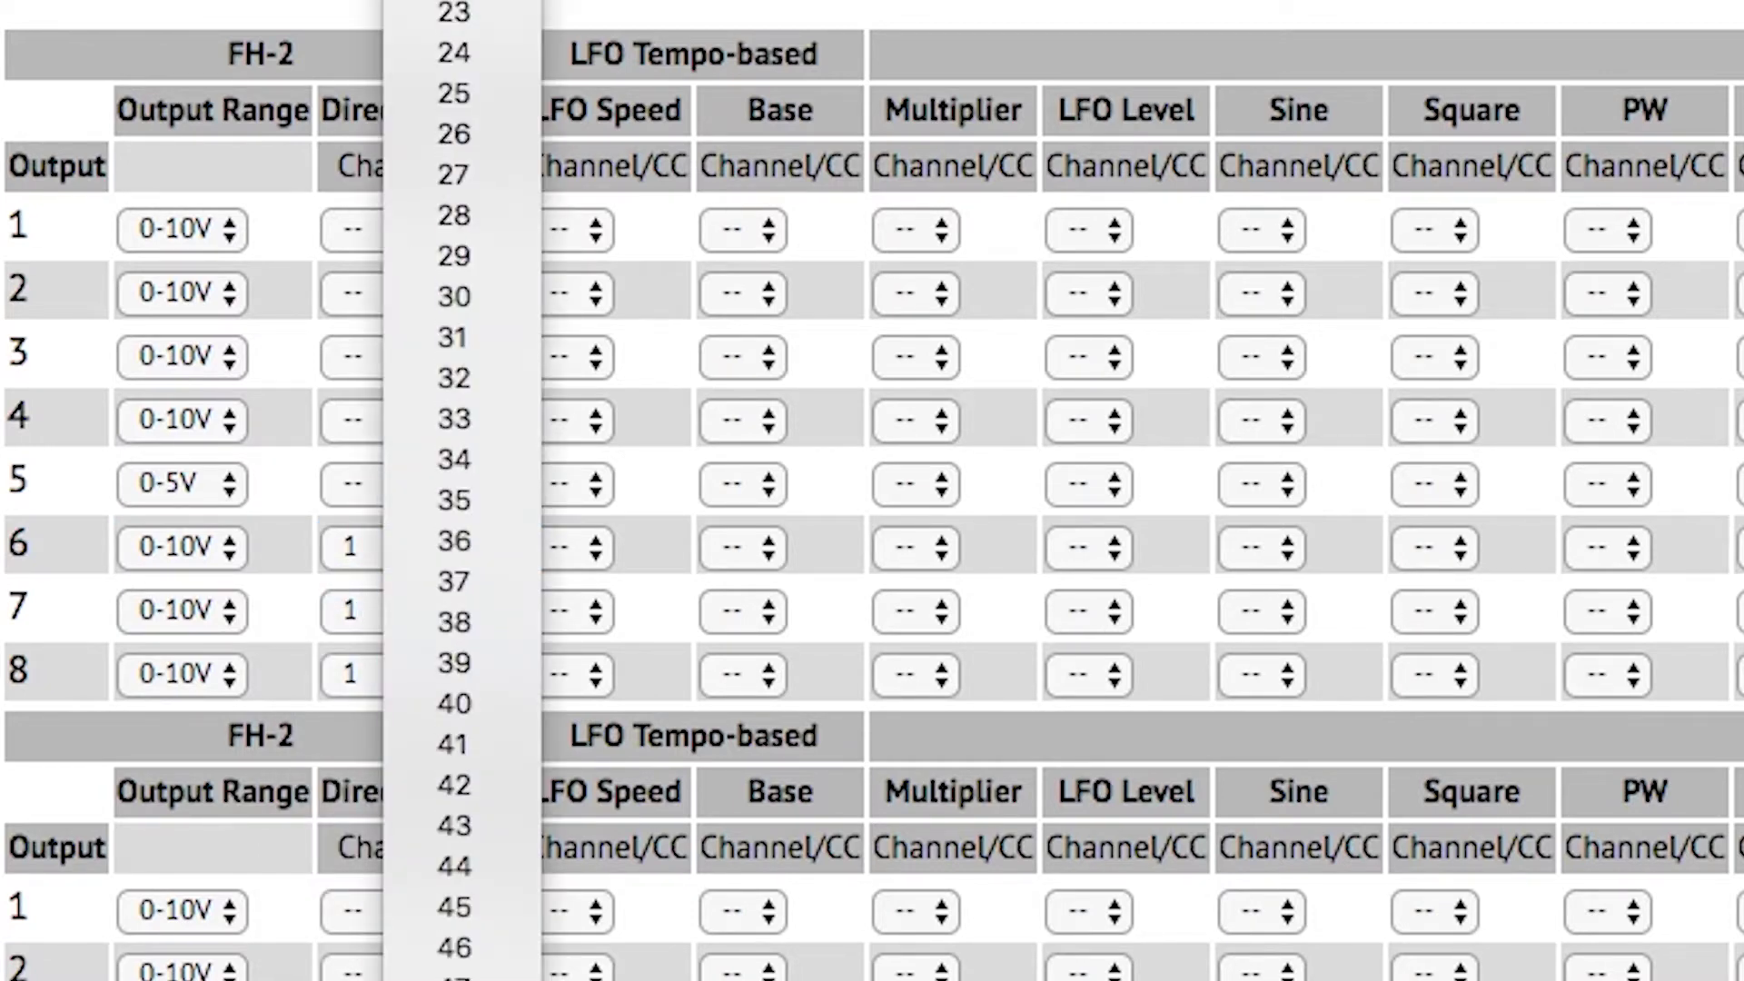
left_click(467, 74)
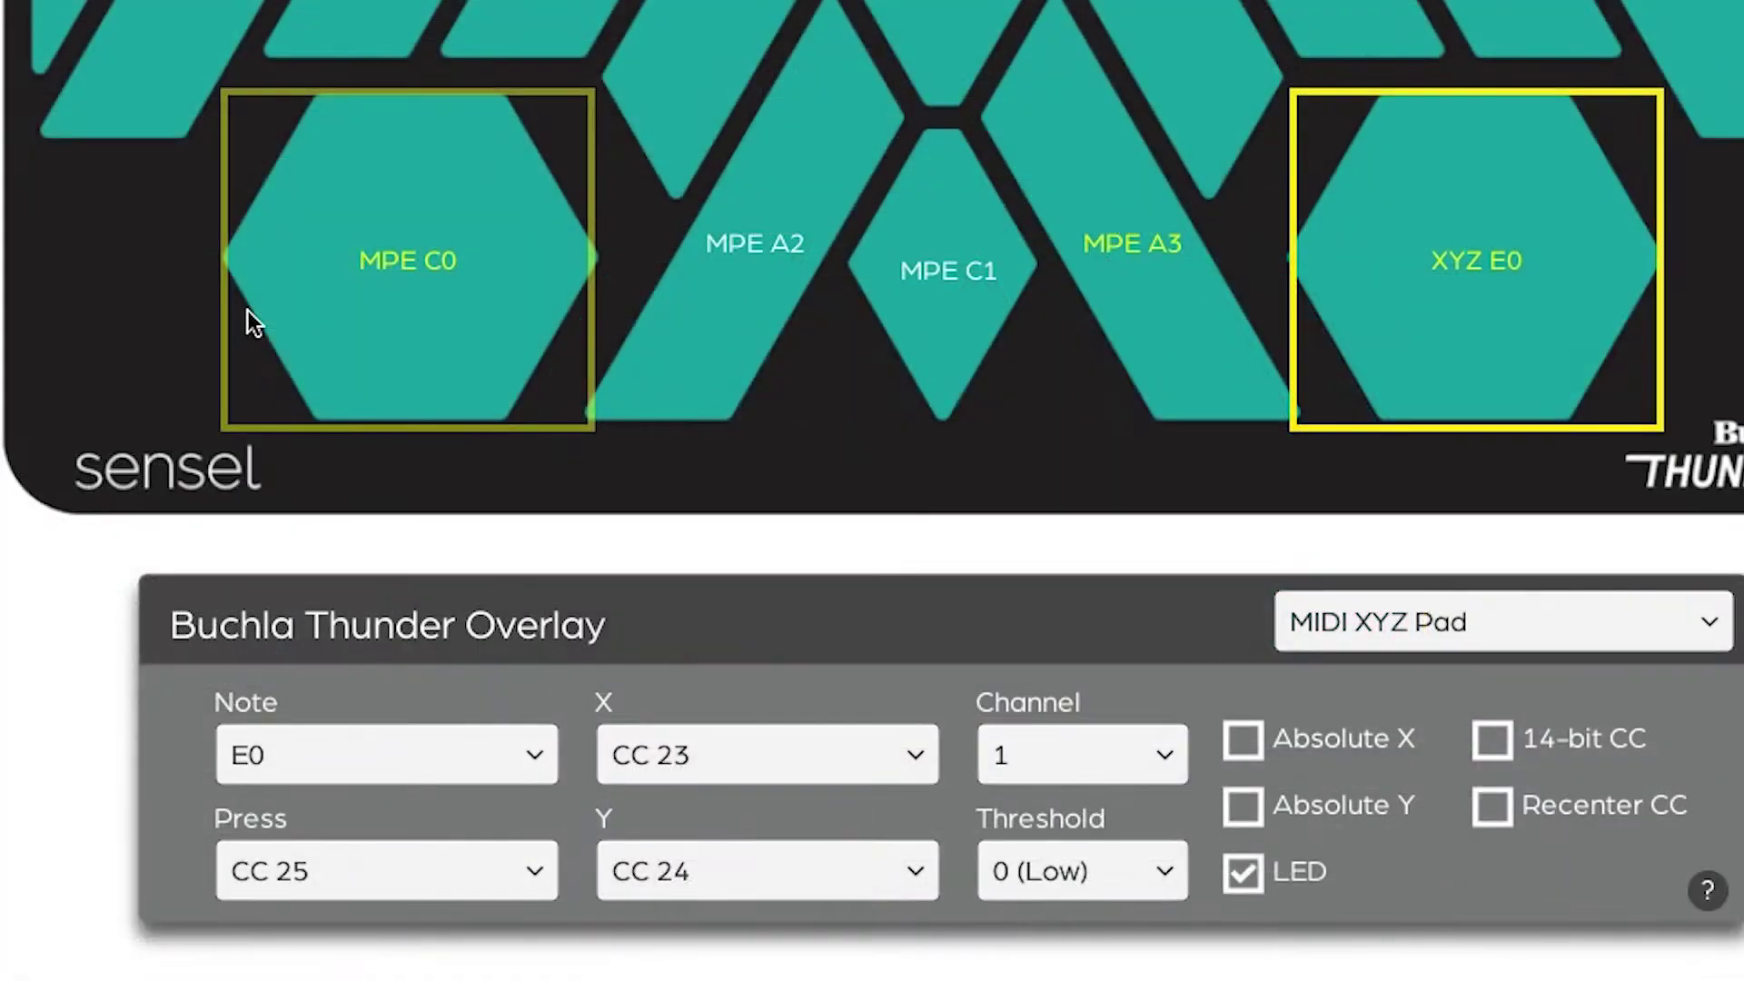
In the Sensel editor's Buchla Thunder Overlay, inspect the settings of the MPE C0 pad and the XYZ E0 pad.
left_click(764, 580)
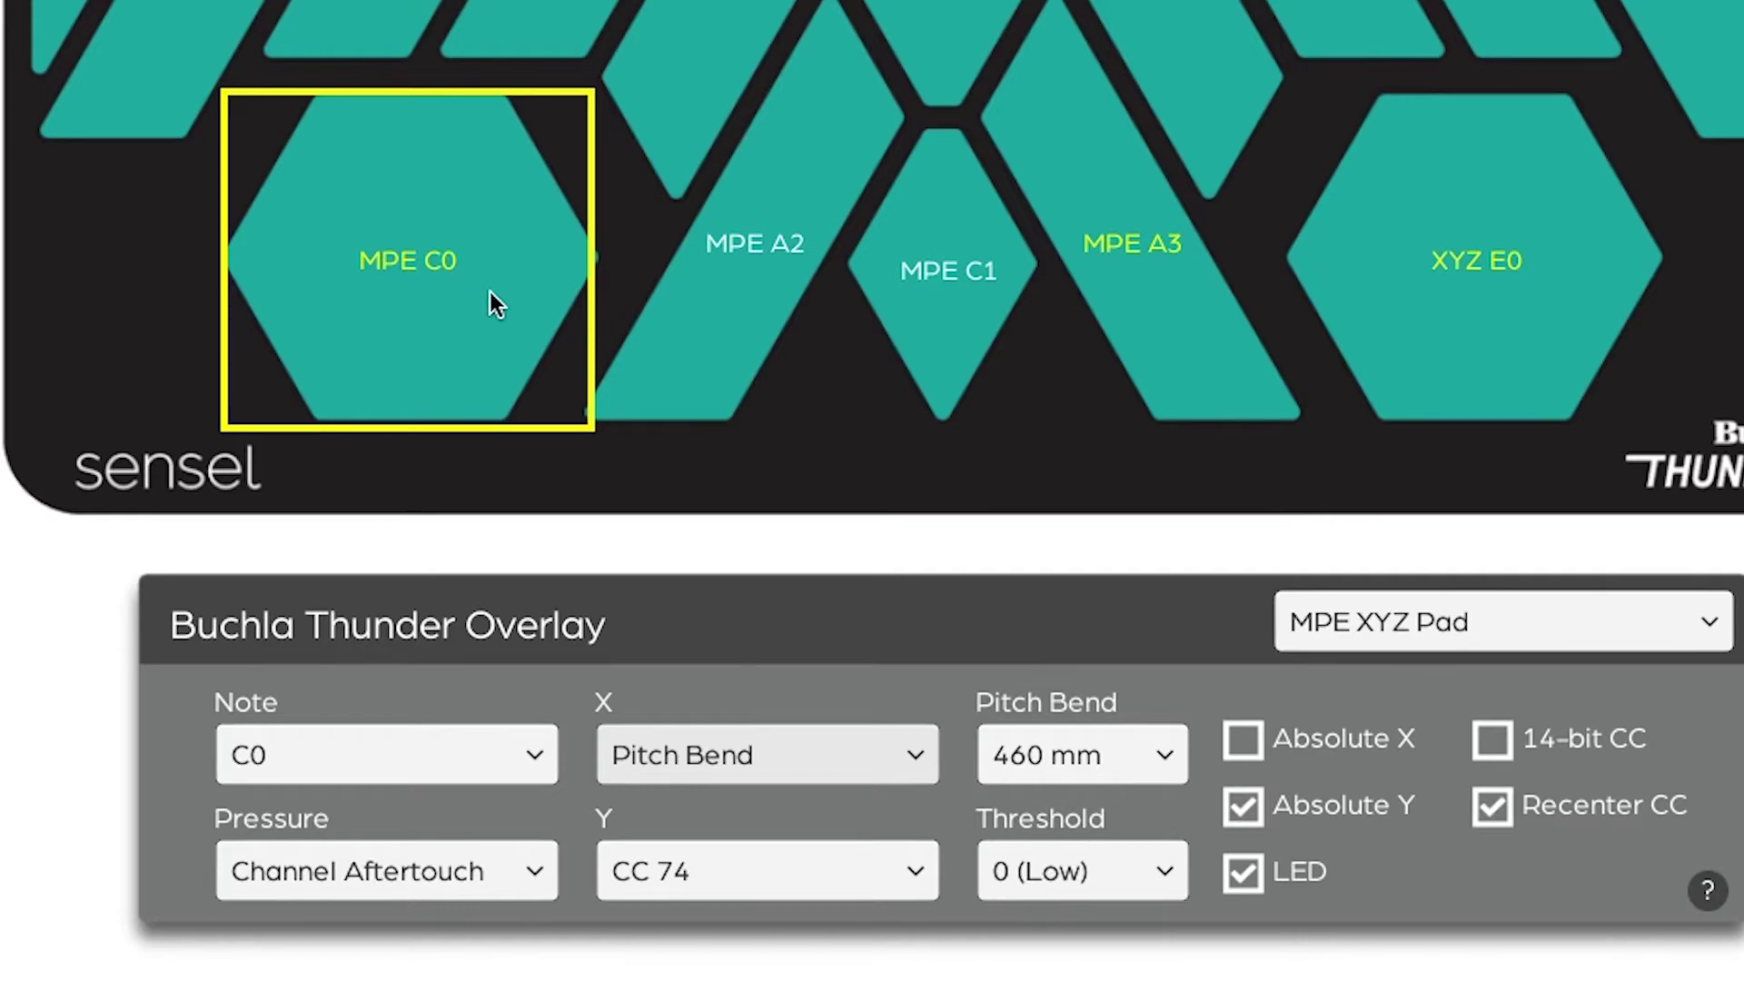
left_click(1542, 264)
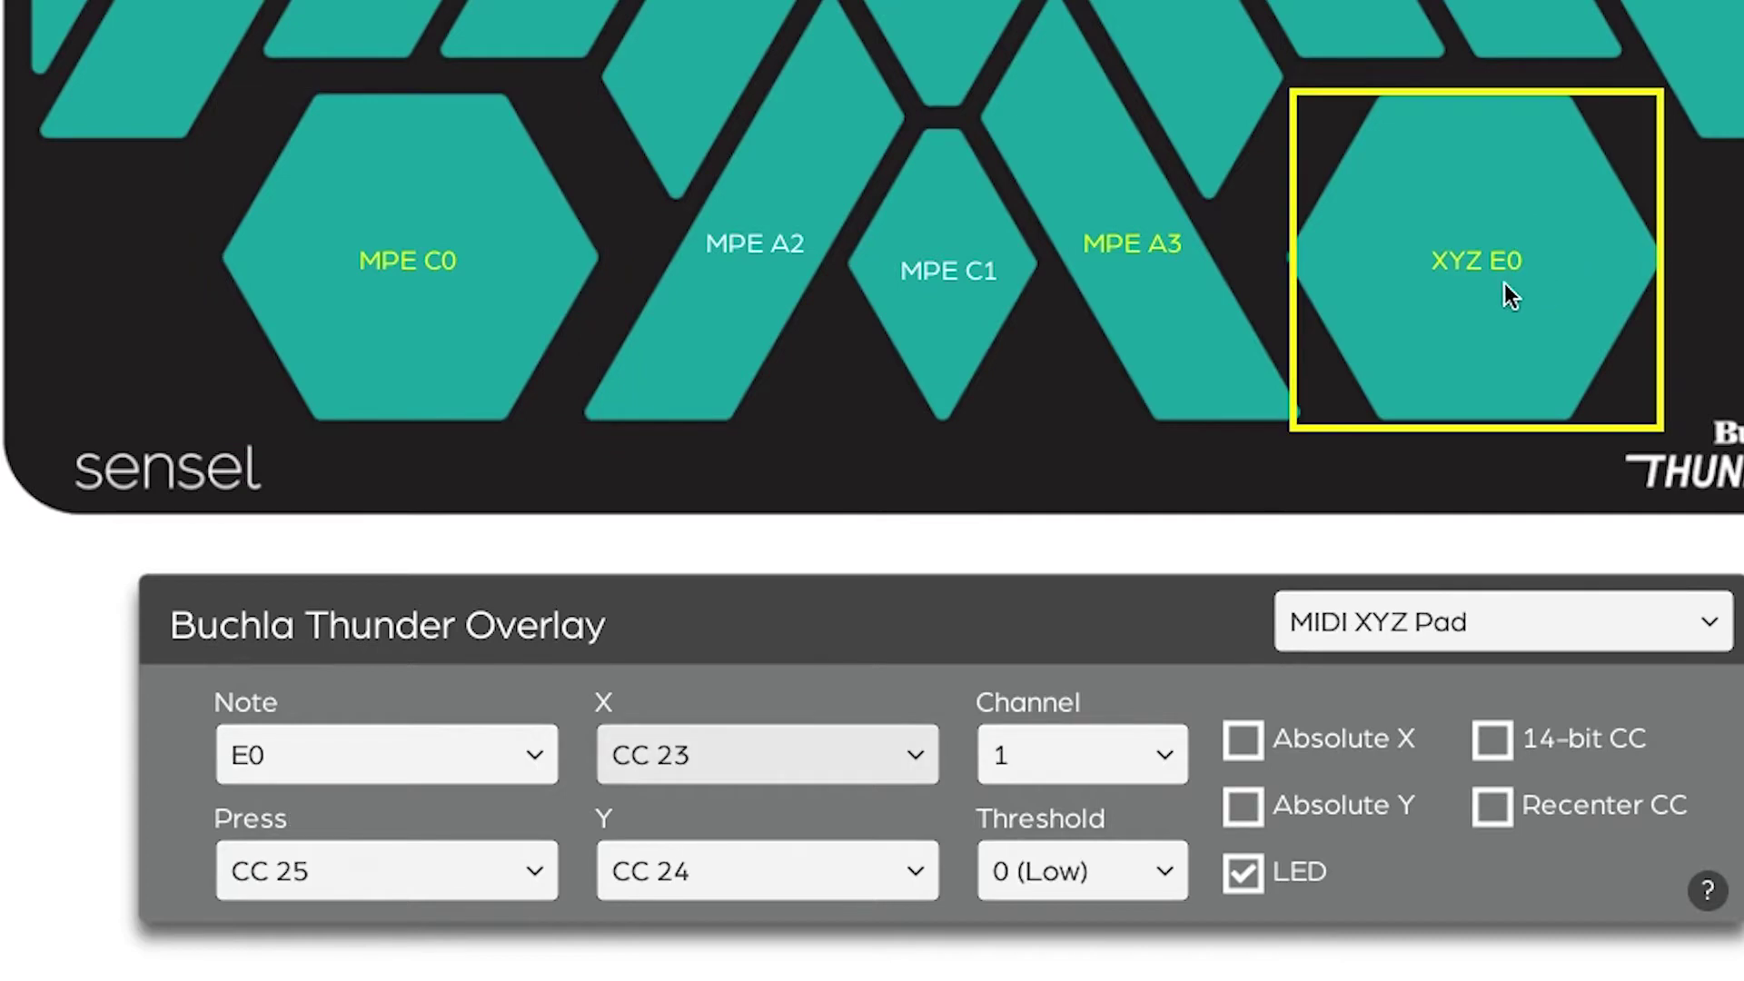